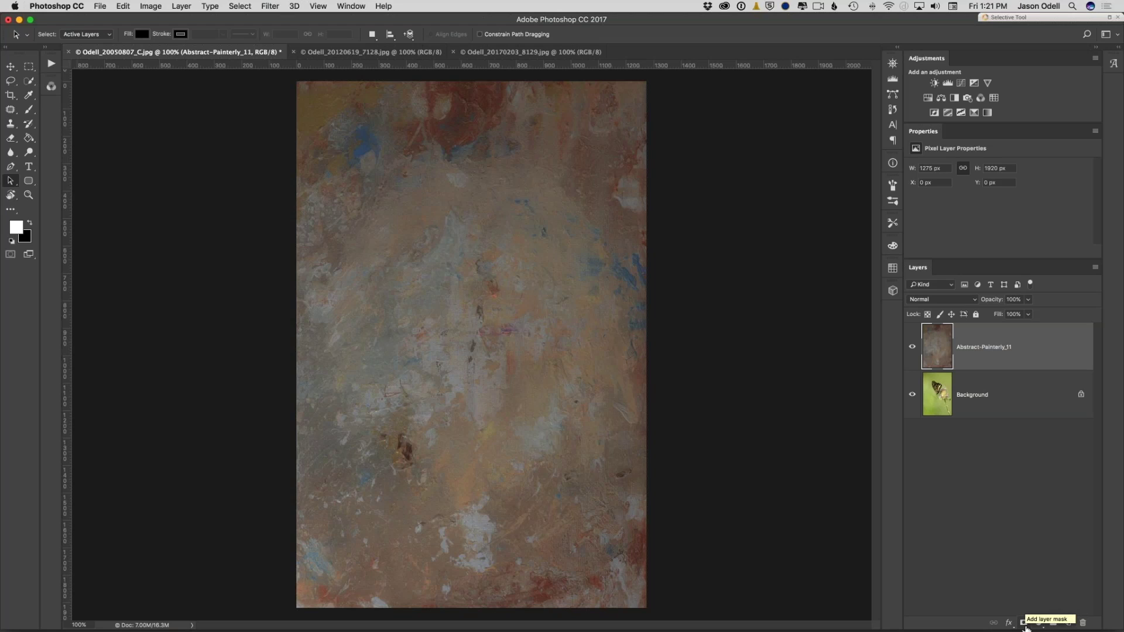
Add a white layer mask to the Abstract-Painterly_11 layer and make the mask the active target.
click(1024, 623)
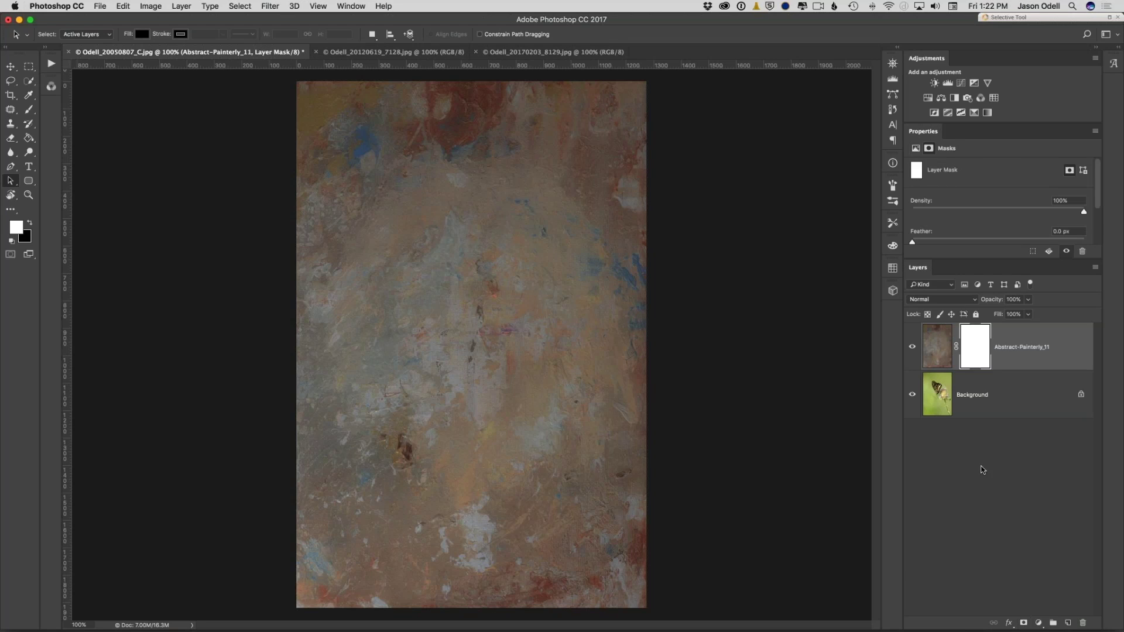
mouse_move(978, 345)
mouse_down()
mouse_move(963, 366)
mouse_move(986, 371)
mouse_up()
click(938, 346)
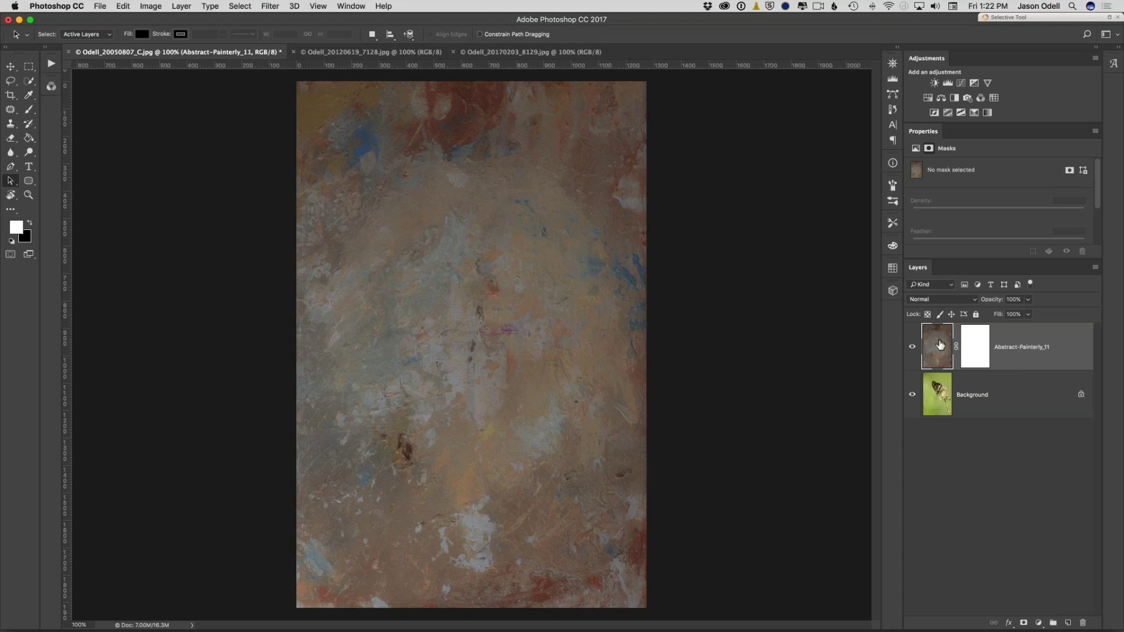
click(974, 345)
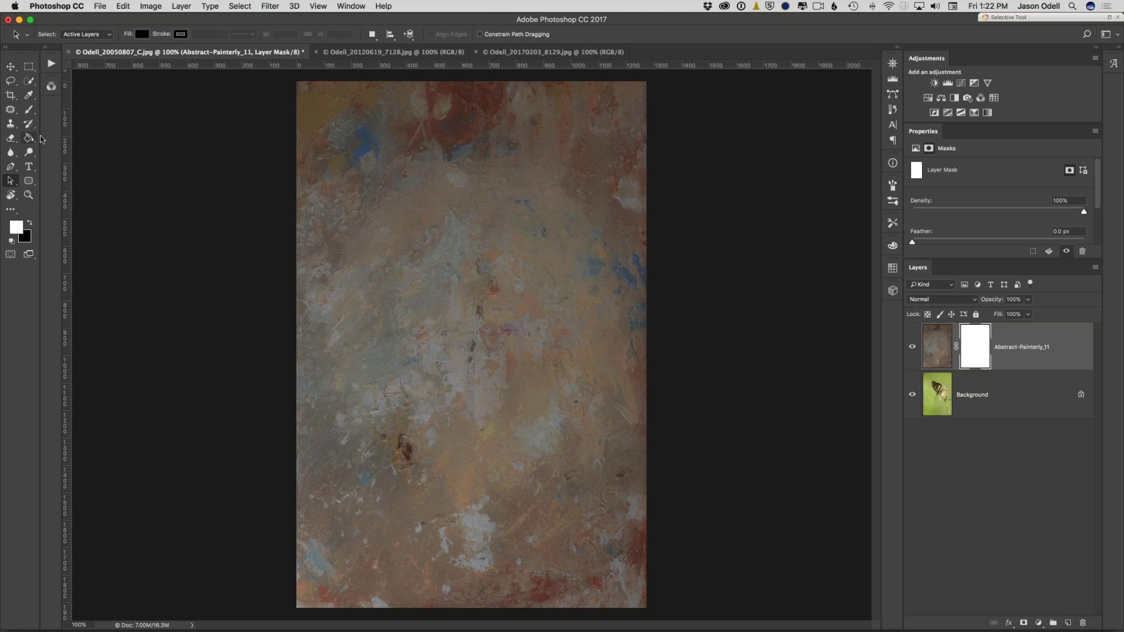
Activate the Brush tool and set its size to 500 px.
key(b)
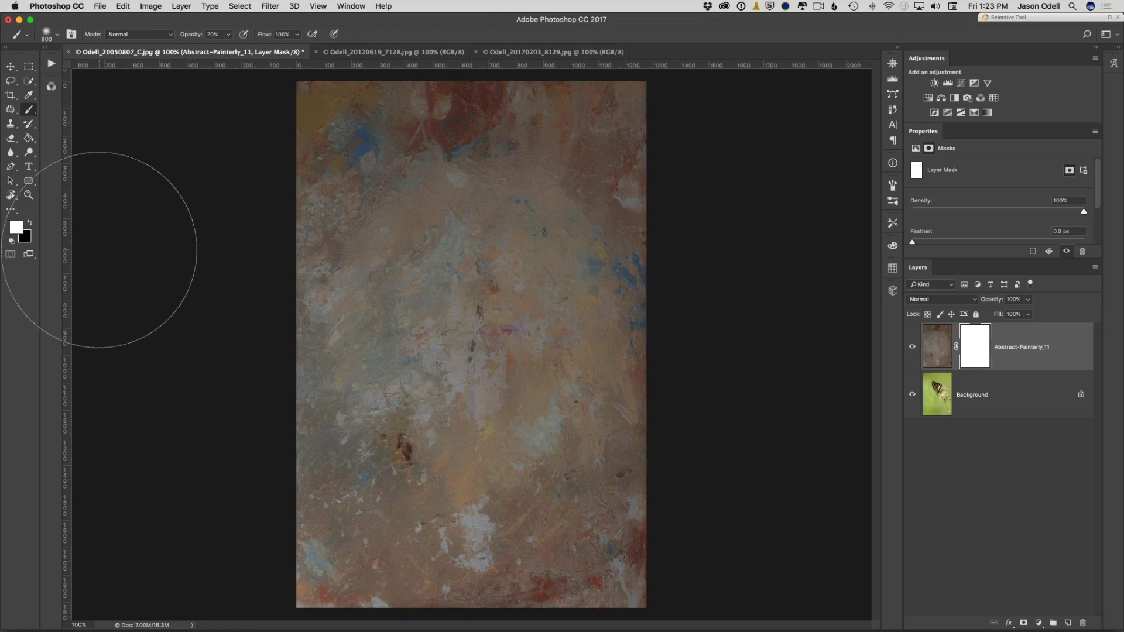
key(bracketleft)
key(bracketleft)
key(bracketleft)
key(bracketleft)
key(bracketleft)
key(bracketleft)
key(bracketleft)
key(bracketleft)
key(bracketleft)
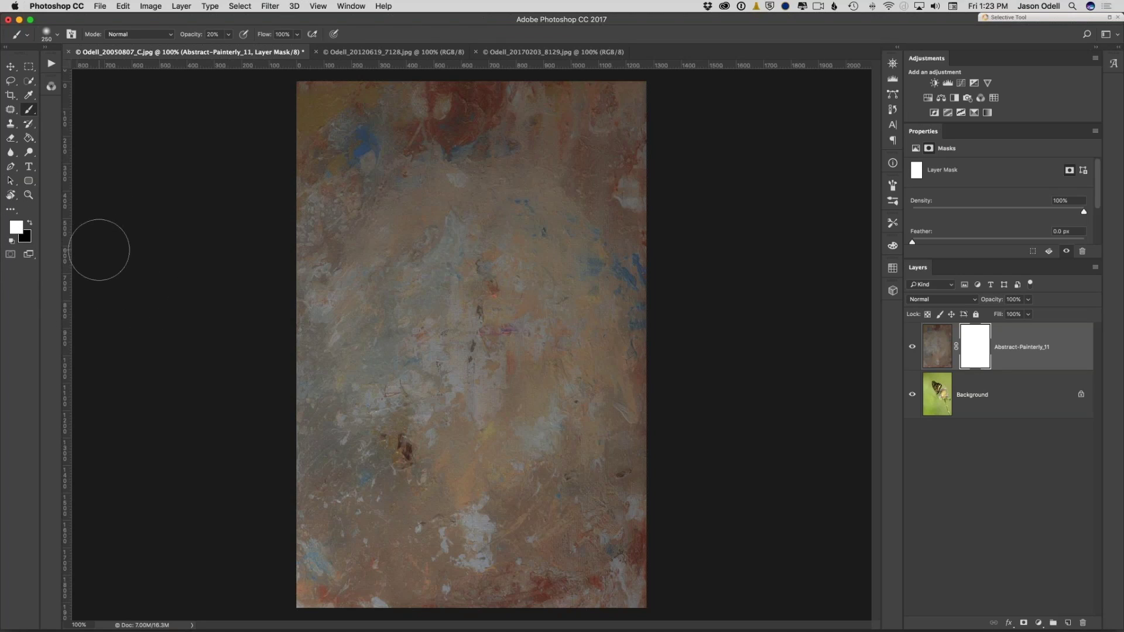
key(bracketright)
key(bracketright)
key(bracketright)
key(bracketright)
key(bracketright)
key(bracketright)
Make black the foreground color and give the brush 0% hardness and 19% opacity.
click(31, 225)
key(x)
key(x)
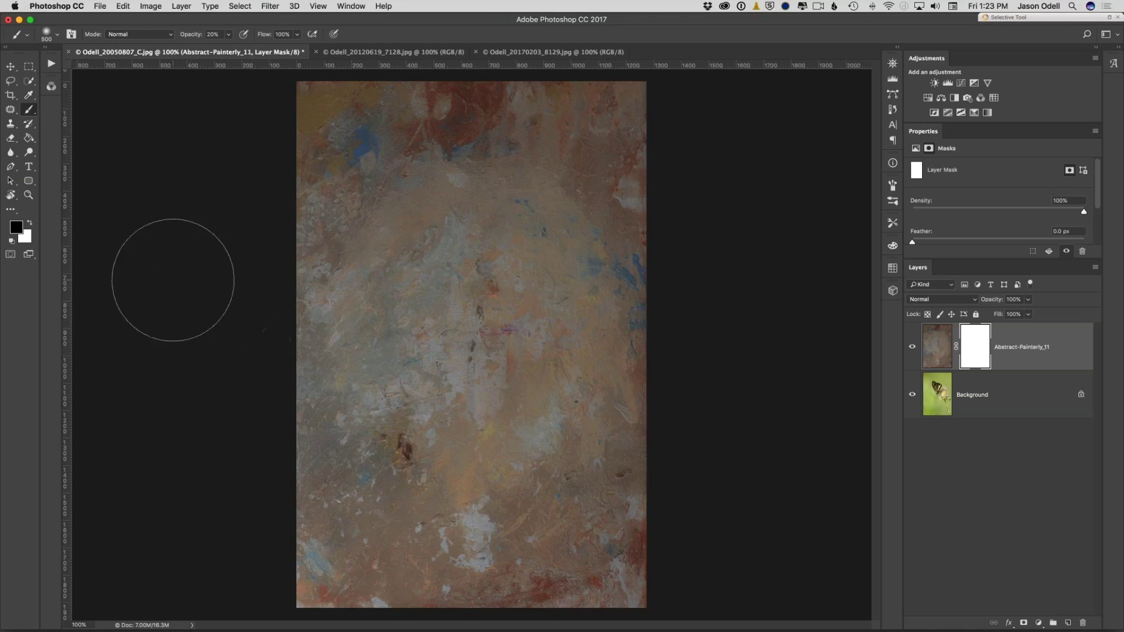
click(50, 35)
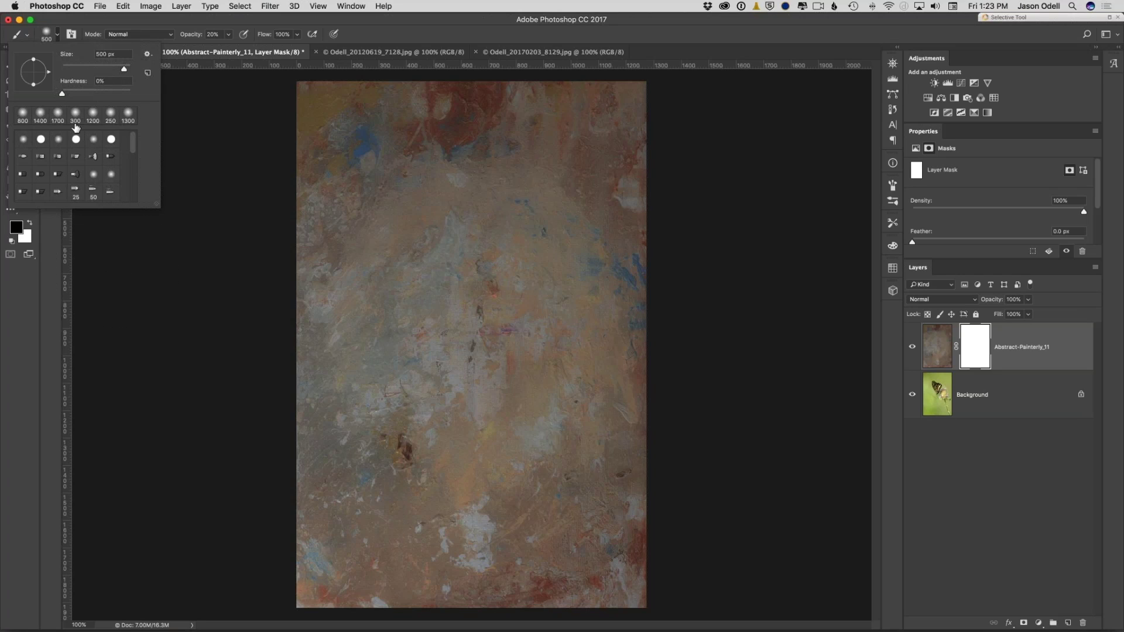
mouse_move(81, 93)
mouse_down()
mouse_move(138, 103)
mouse_move(47, 91)
mouse_up()
click(133, 148)
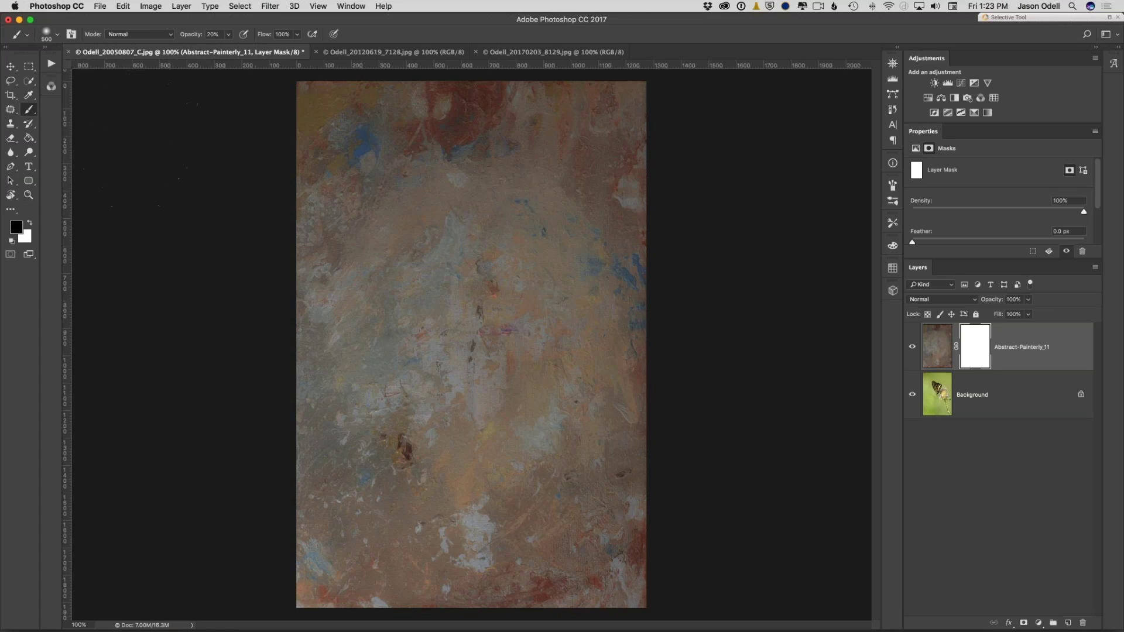
click(229, 35)
drag(228, 49, 227, 49)
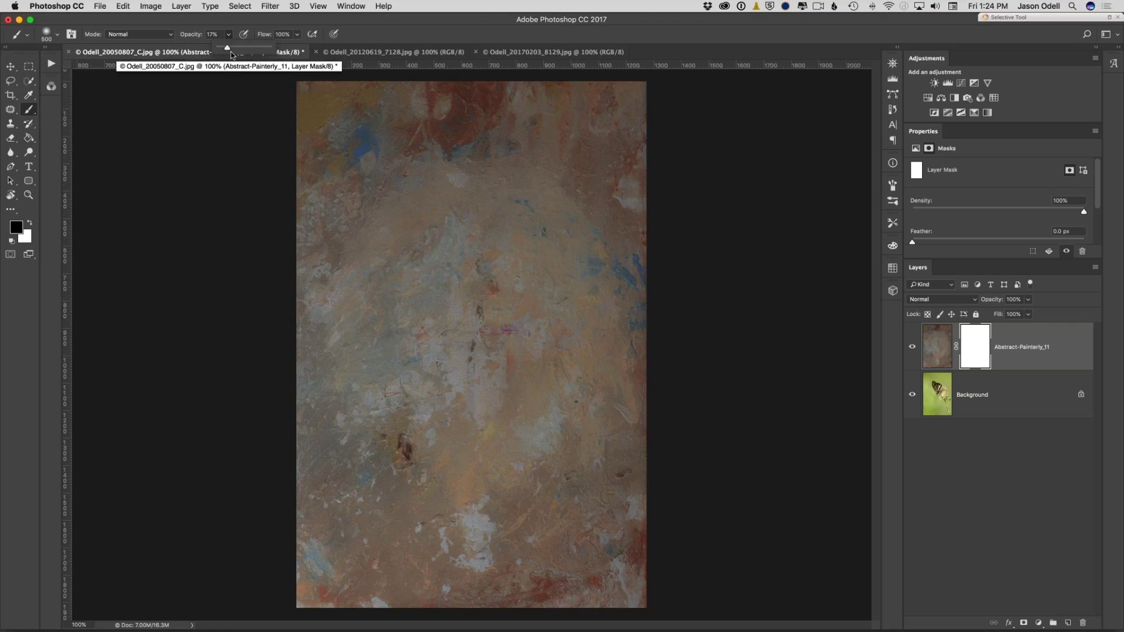
drag(229, 46, 228, 49)
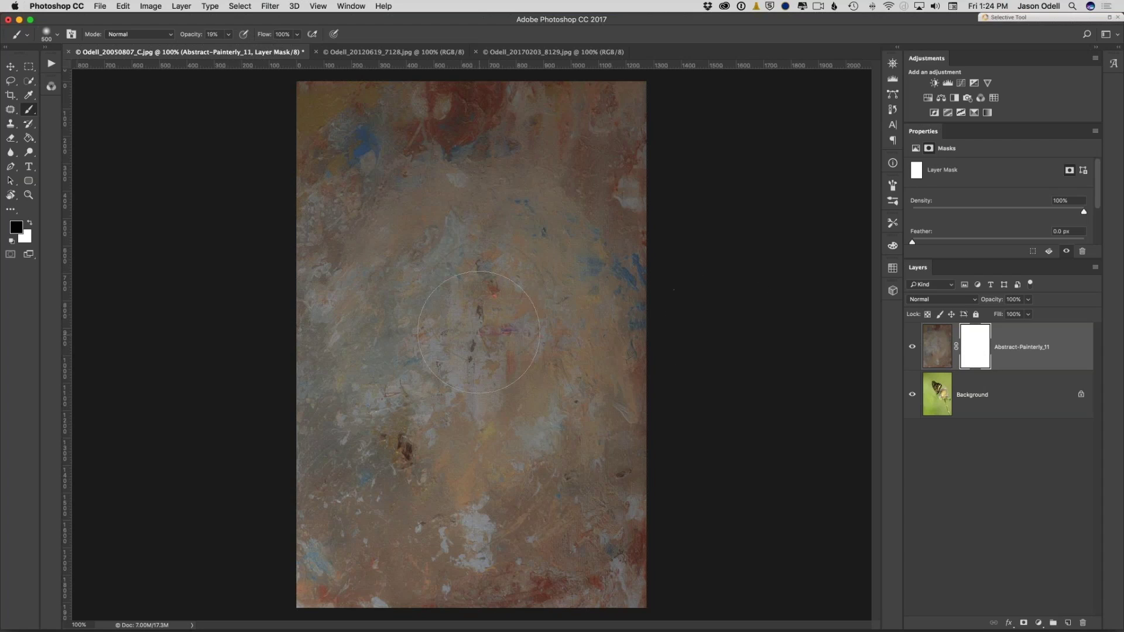
Paint black on the mask over the butterfly and thistle to reveal them, and inspect the mask on its own.
mouse_move(450, 293)
mouse_down()
mouse_move(464, 291)
mouse_move(451, 216)
mouse_move(580, 363)
mouse_move(541, 348)
mouse_move(456, 270)
mouse_move(441, 214)
mouse_move(592, 526)
mouse_move(561, 351)
mouse_move(515, 375)
mouse_move(448, 257)
mouse_move(422, 269)
mouse_move(503, 263)
mouse_move(521, 328)
mouse_move(565, 374)
mouse_move(515, 310)
mouse_move(515, 351)
mouse_move(556, 377)
mouse_move(533, 328)
mouse_move(580, 538)
mouse_move(490, 321)
mouse_up()
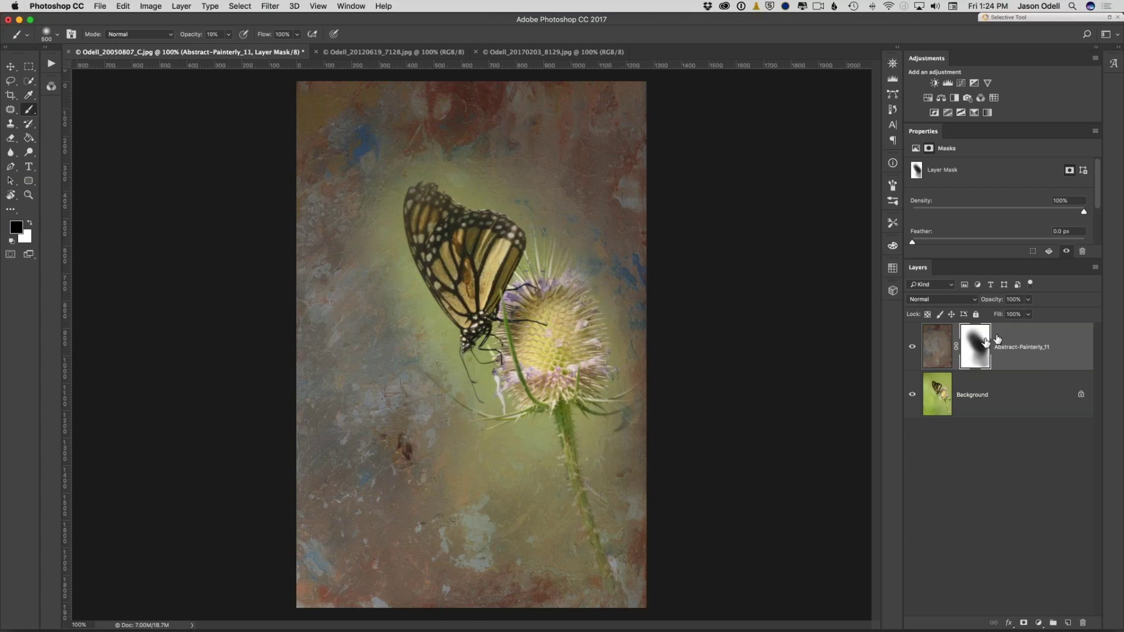
alt+click(980, 349)
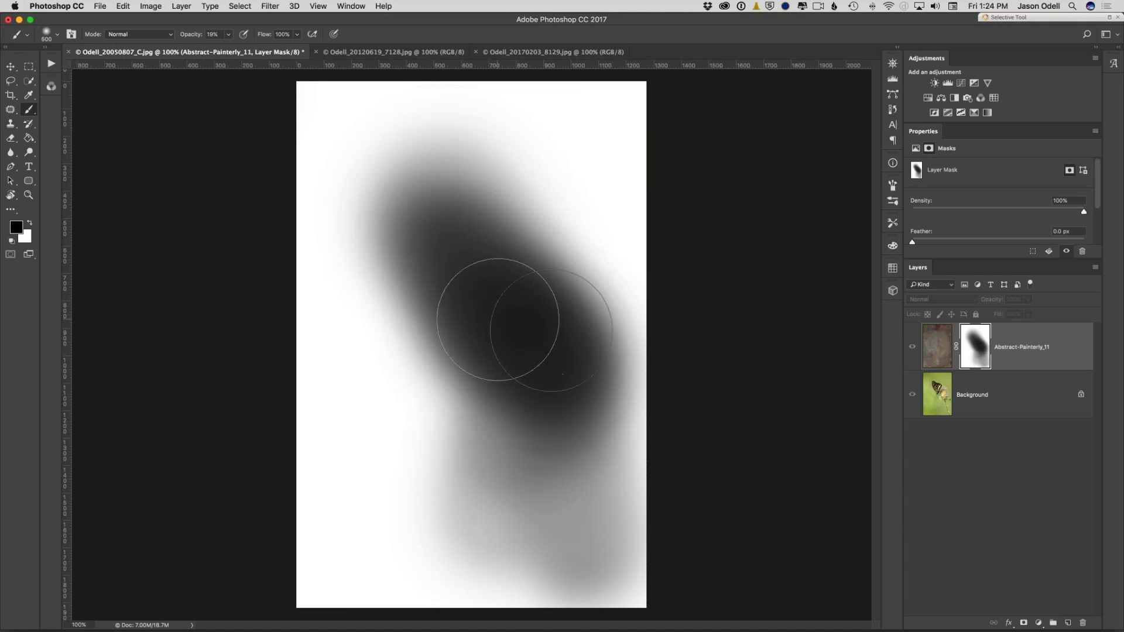
click(940, 361)
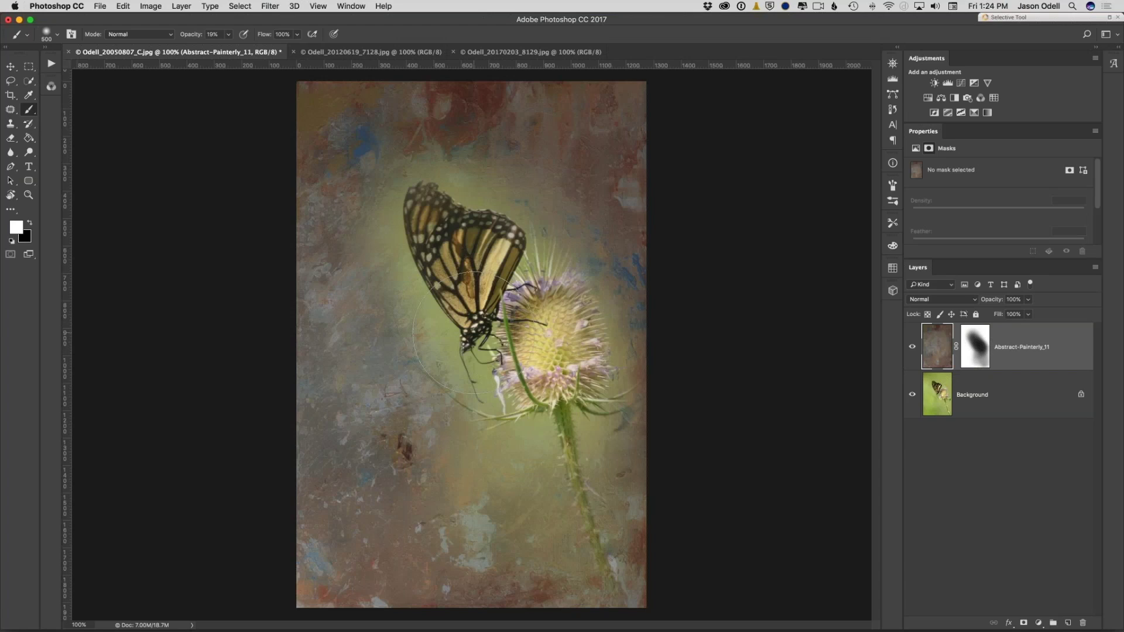
Paint black around the butterfly directly on the texture's pixels instead of its mask, using a 175 px brush at 10% opacity.
key(x)
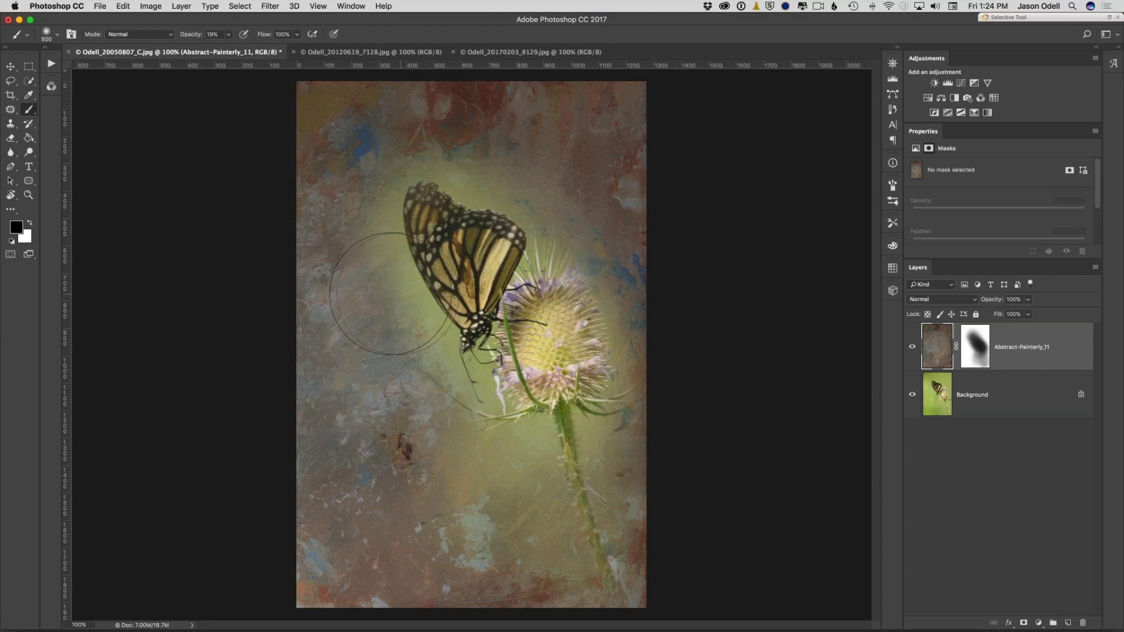
key(bracketleft)
key(bracketleft)
key(bracketleft)
key(bracketleft)
key(bracketleft)
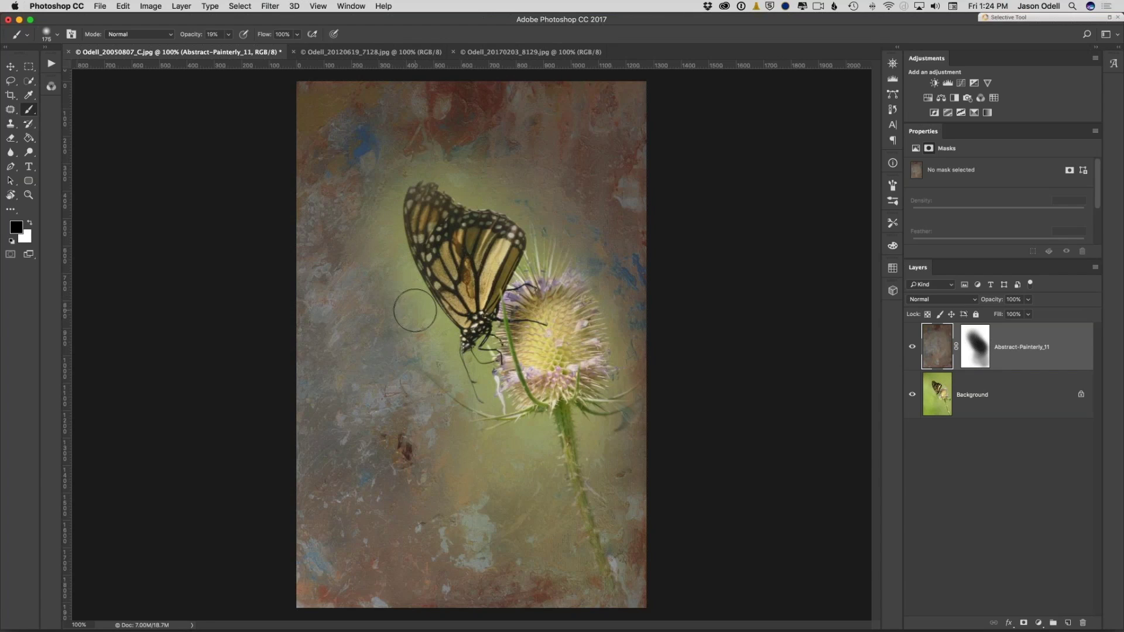
key(1)
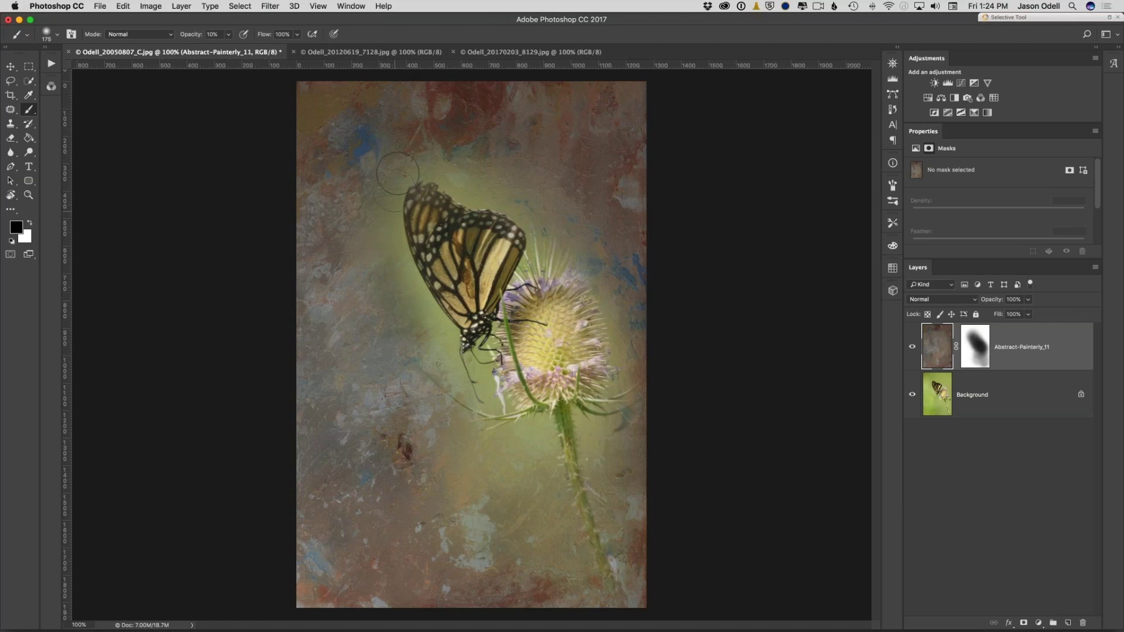
mouse_move(398, 174)
mouse_down()
mouse_move(452, 175)
mouse_move(561, 228)
mouse_move(471, 197)
mouse_move(524, 206)
mouse_move(390, 171)
mouse_move(571, 254)
mouse_up()
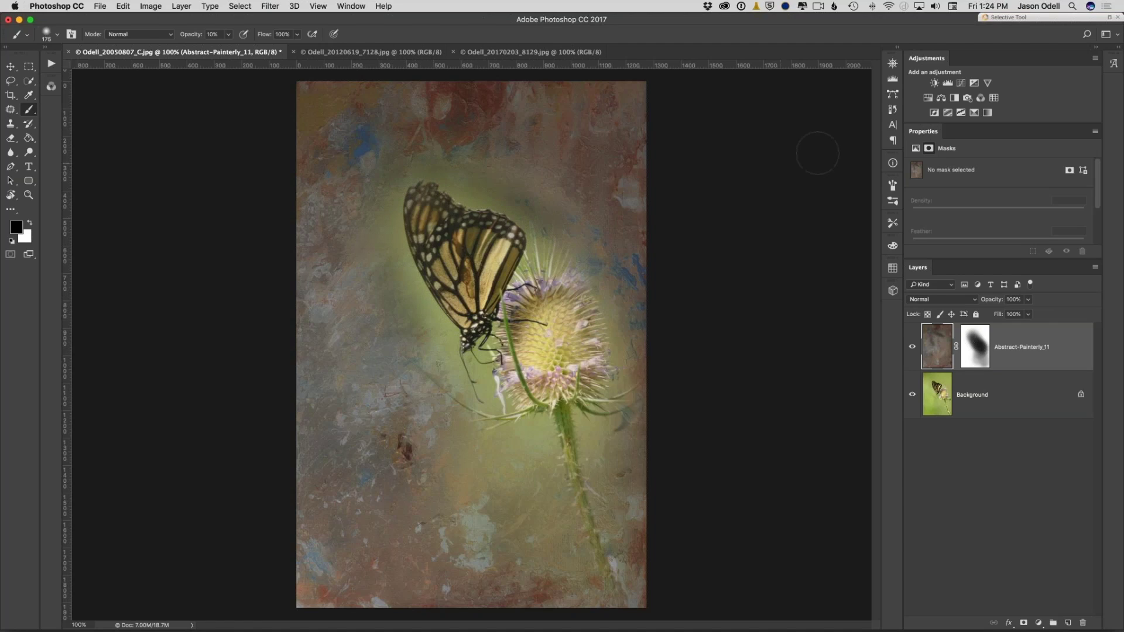
Undo the black strokes painted on the texture's pixels by stepping back through the history.
click(892, 110)
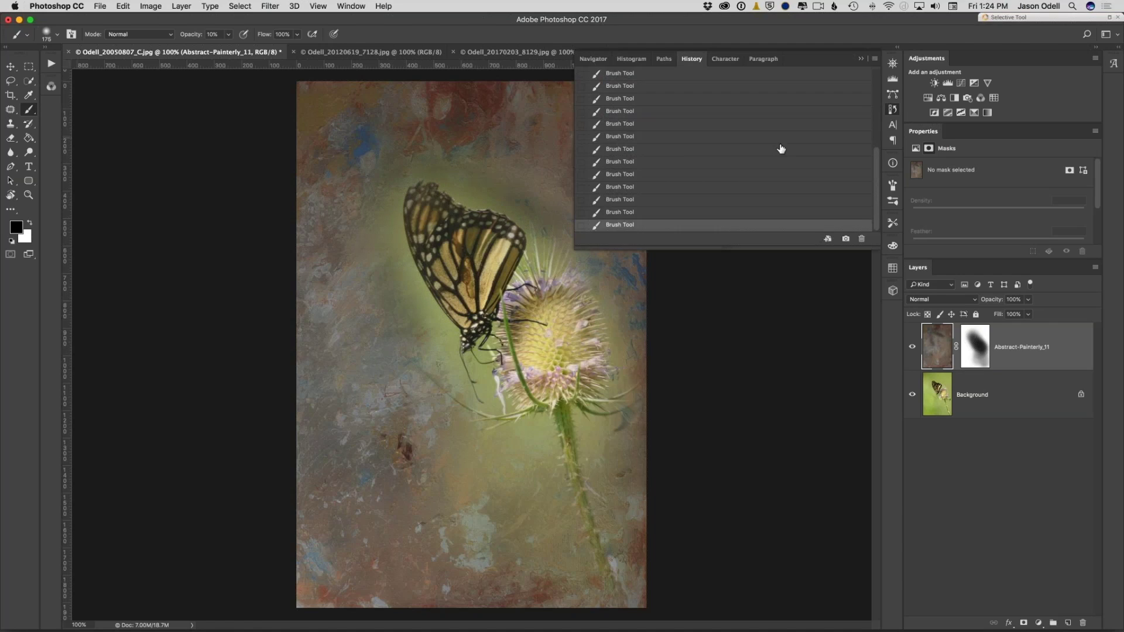
click(667, 162)
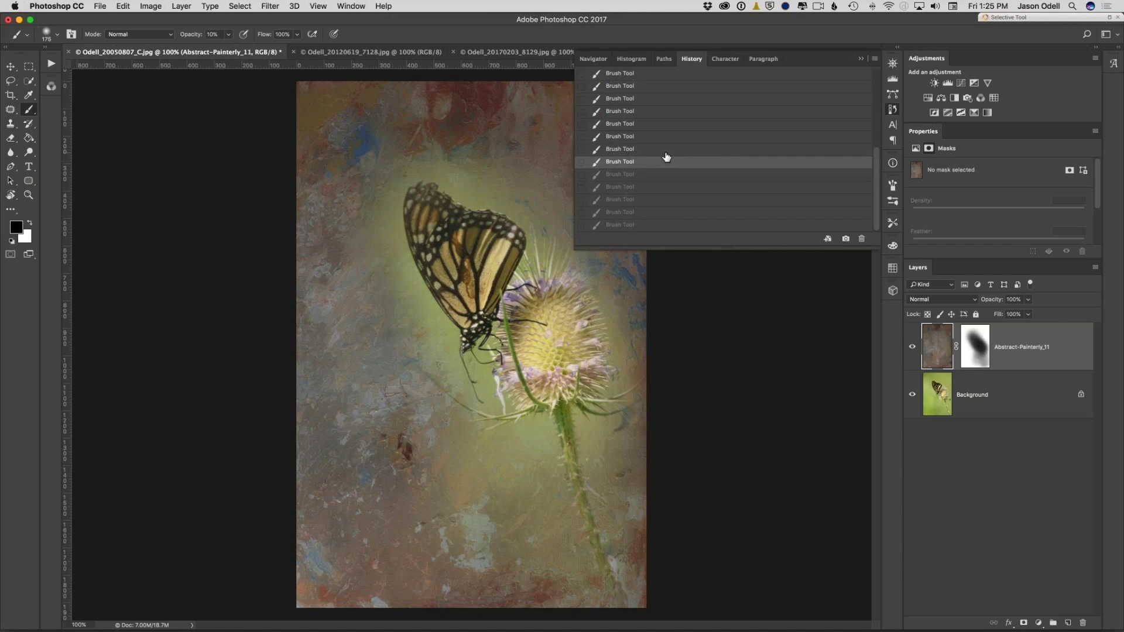
click(665, 149)
click(663, 139)
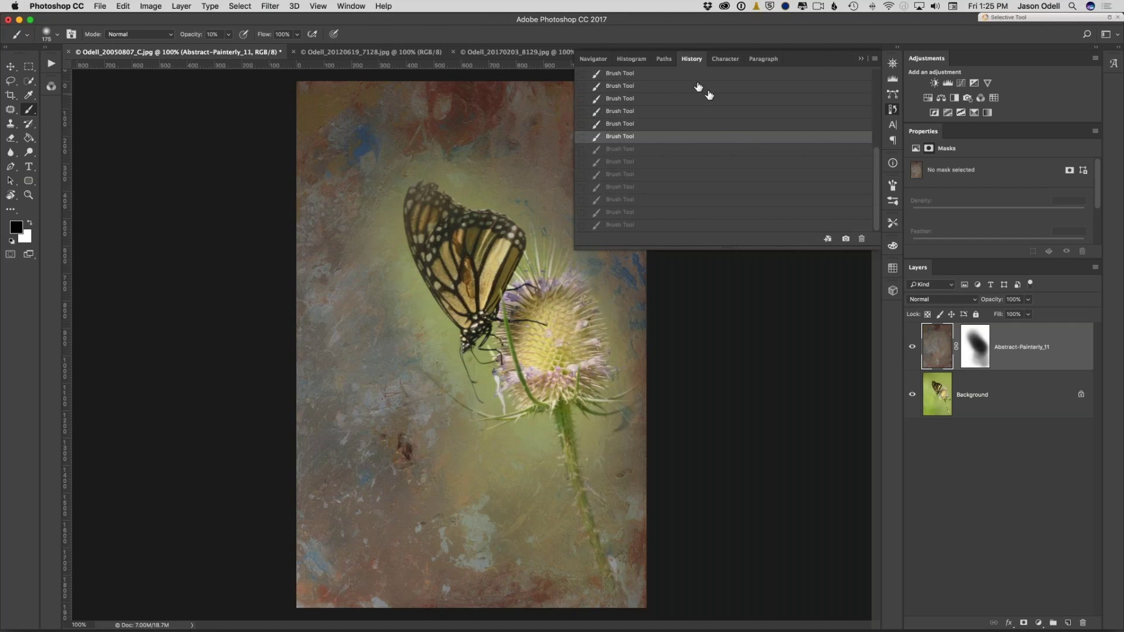
click(892, 110)
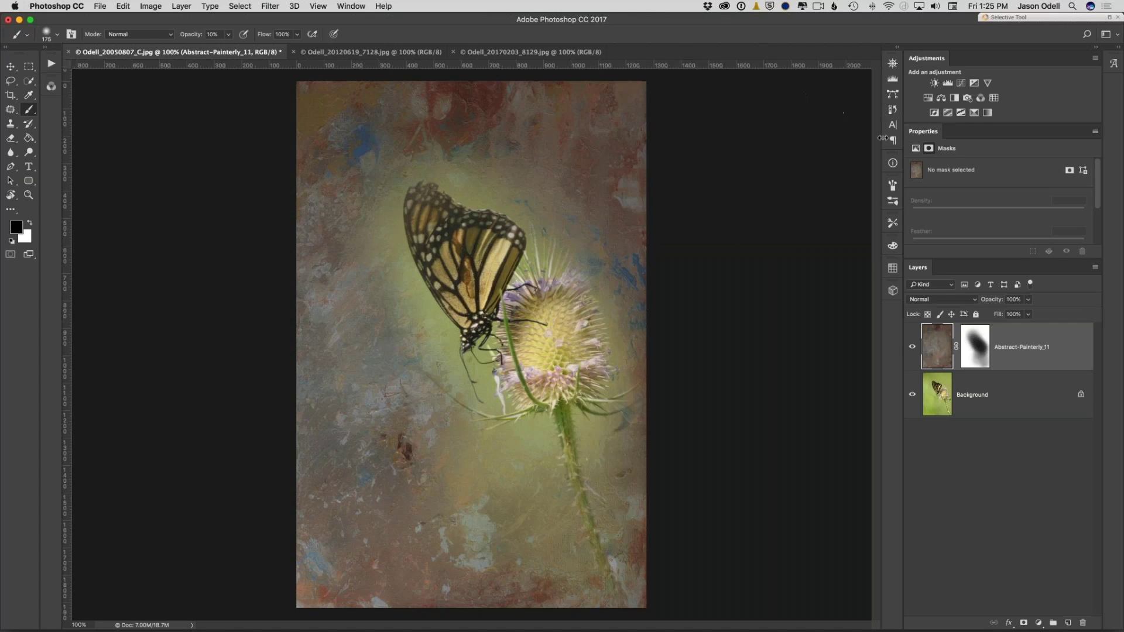
Paint white at 20% opacity on the layer mask around the butterfly to bring the texture back there.
click(975, 352)
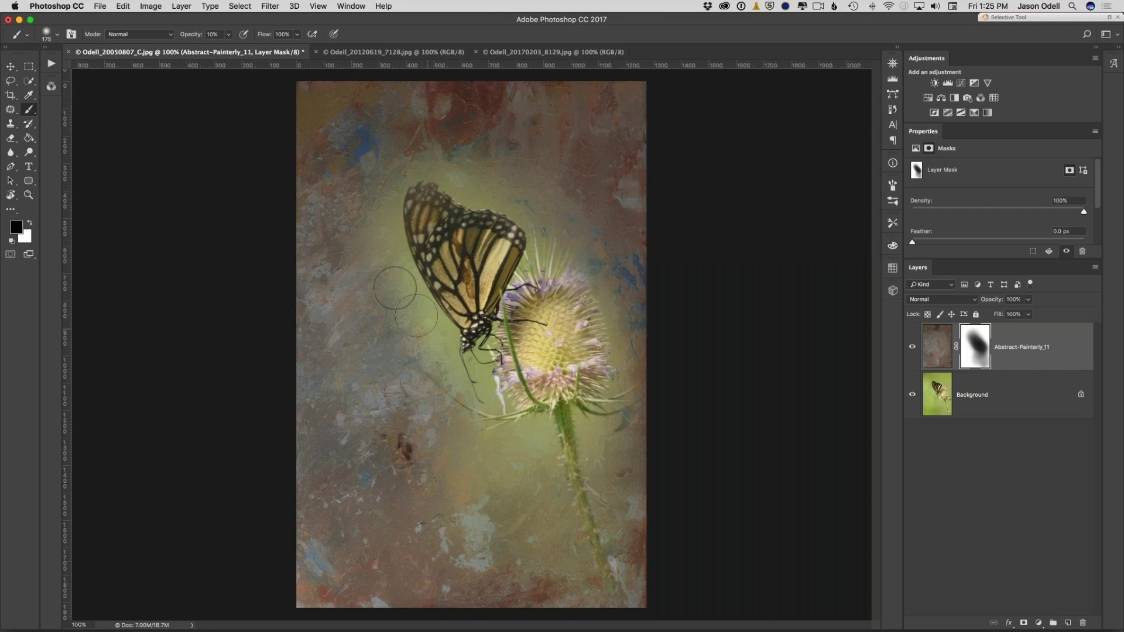
key(x)
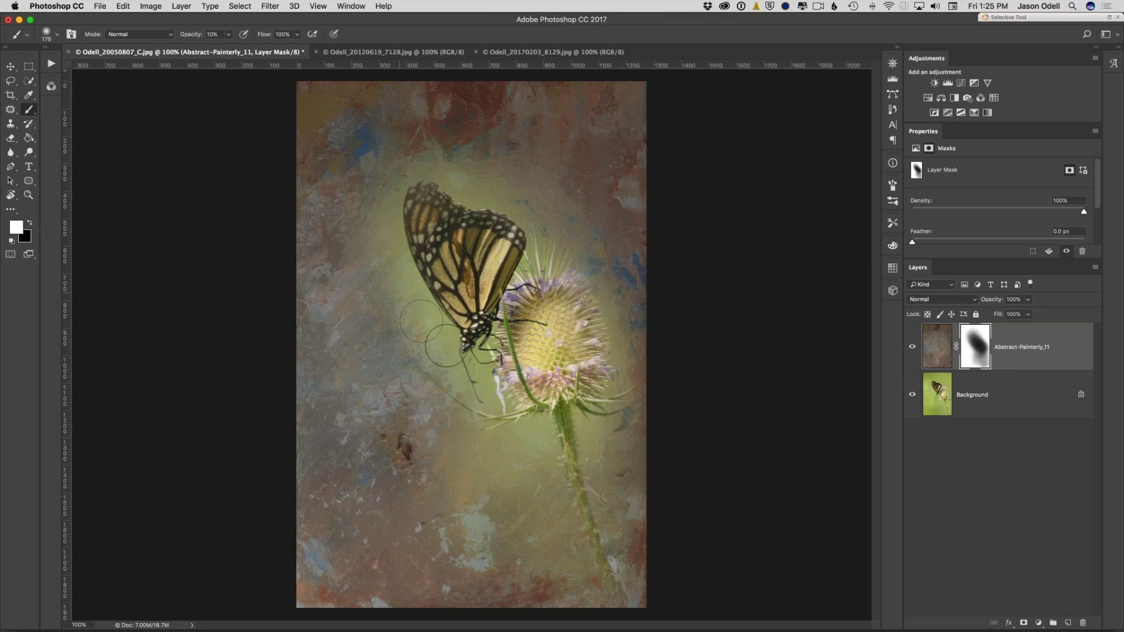
key(2)
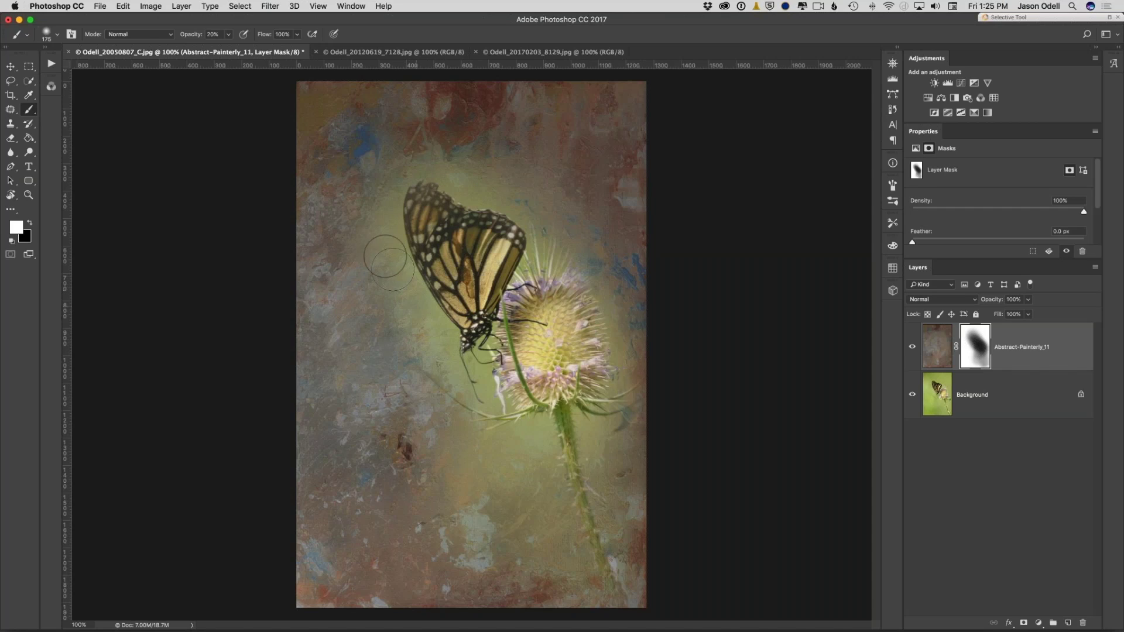
mouse_move(391, 189)
mouse_down()
mouse_move(492, 194)
mouse_move(387, 208)
mouse_move(515, 189)
mouse_move(508, 199)
mouse_up()
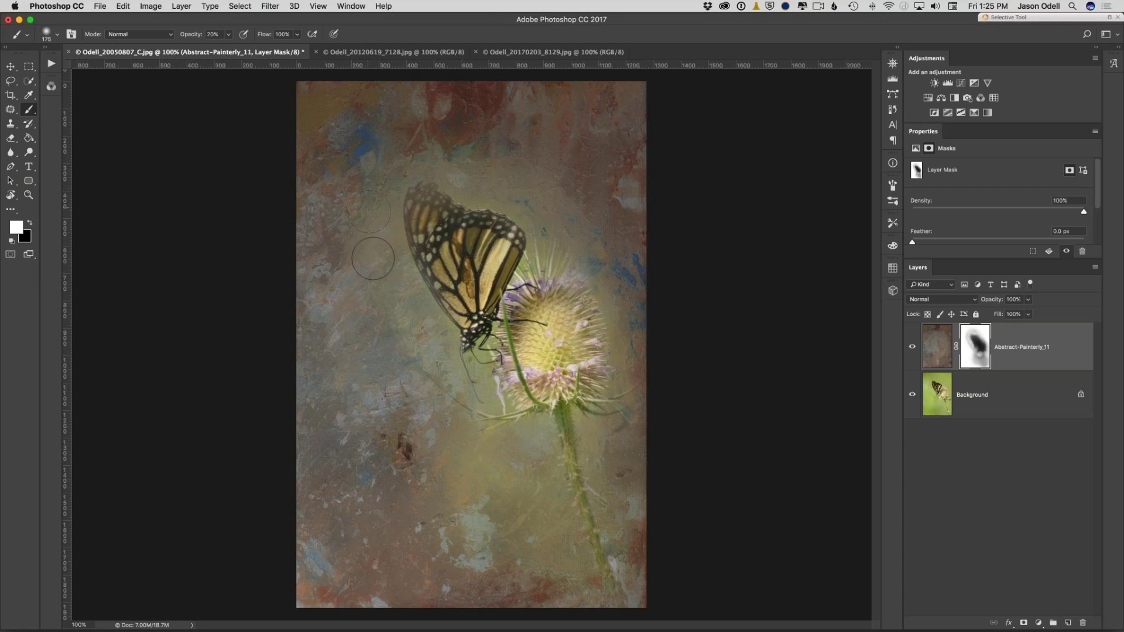
Enlarge the brush to 200 px and paint black on the mask over the butterfly's wing and the thistle.
key(bracketright)
key(x)
mouse_move(384, 212)
mouse_down()
mouse_move(433, 213)
mouse_move(443, 228)
mouse_up()
drag(543, 270, 565, 275)
key(super+Tab)
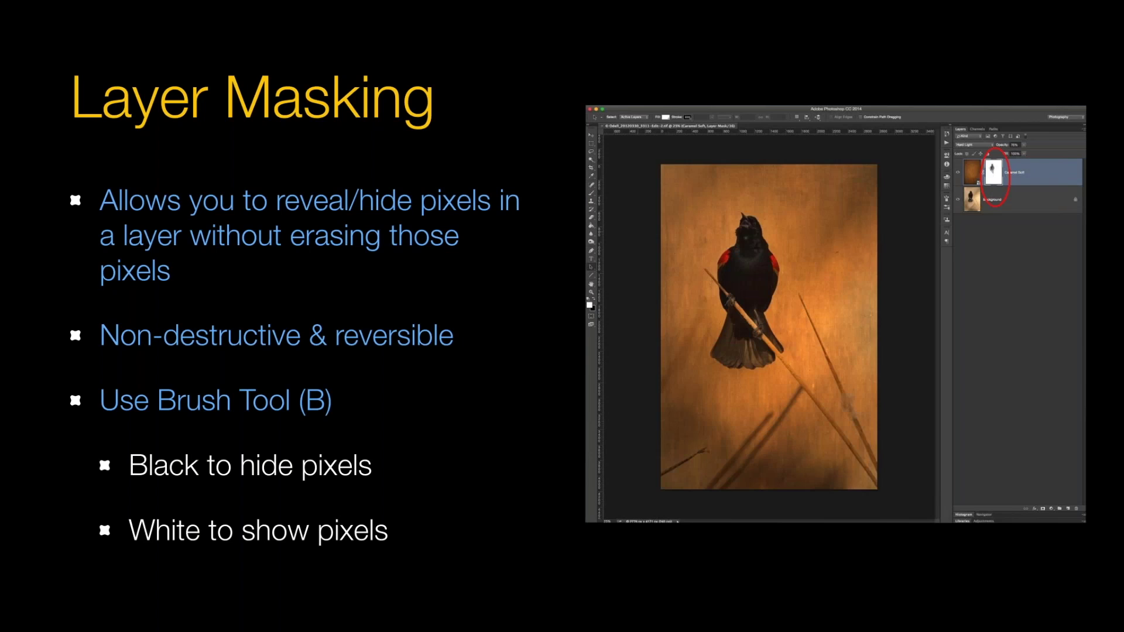
key(Right)
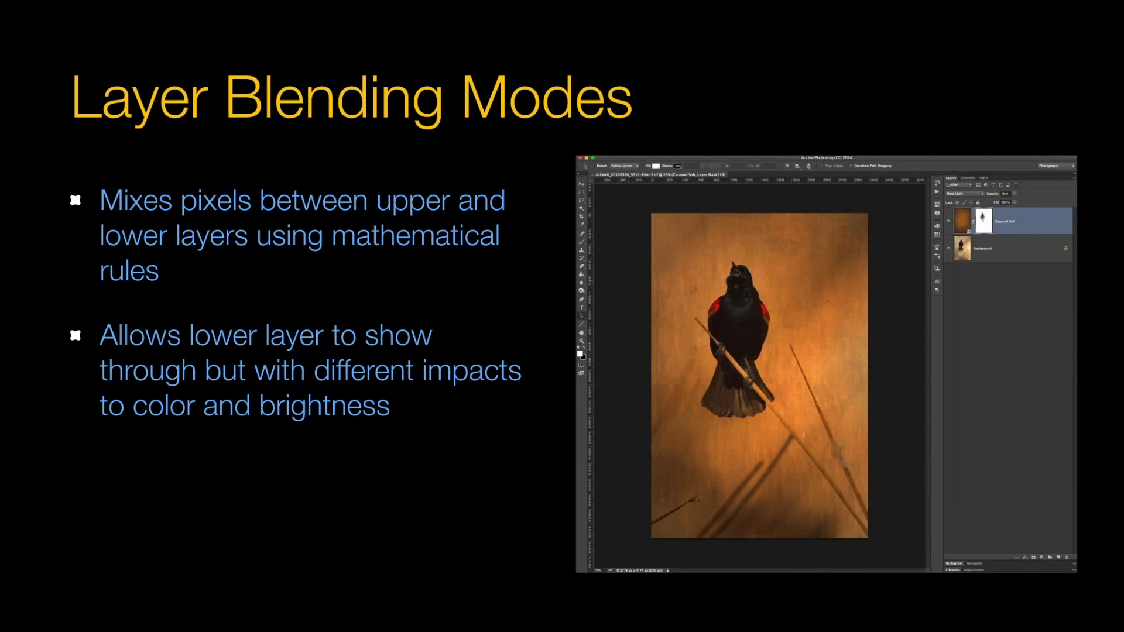
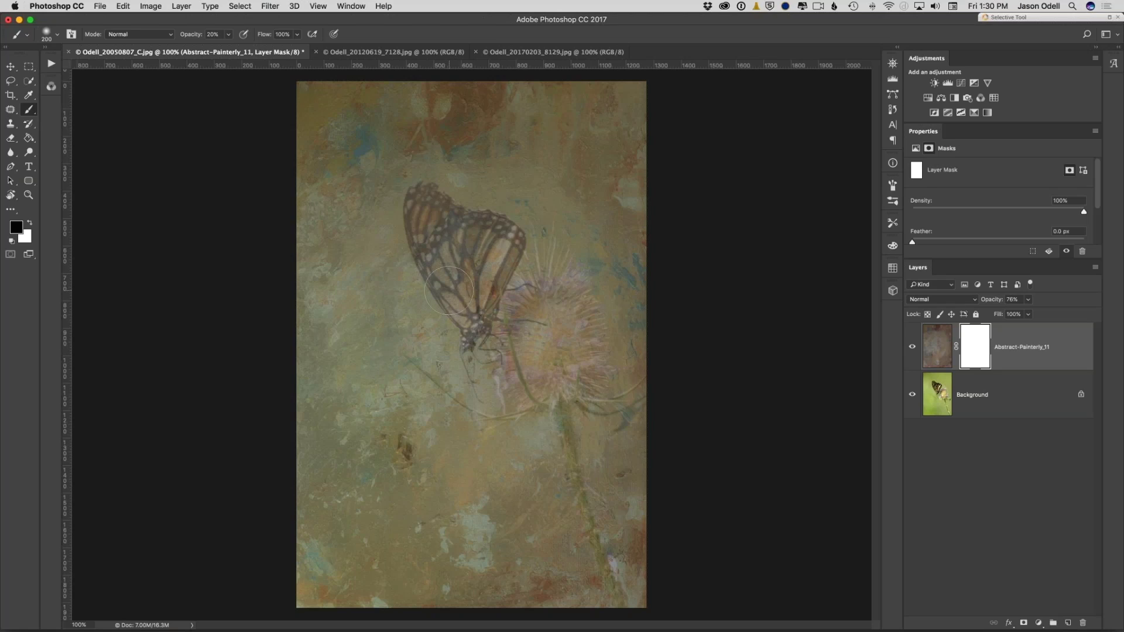
Paint black on the mask over the butterfly and thistle at 30% brush opacity, and set the texture layer's opacity to 83%.
key(3)
mouse_move(460, 285)
mouse_down()
mouse_move(446, 257)
mouse_move(467, 254)
mouse_move(426, 222)
mouse_move(427, 208)
mouse_move(490, 258)
mouse_move(480, 322)
mouse_move(498, 357)
mouse_move(517, 332)
mouse_move(525, 368)
mouse_move(539, 373)
mouse_move(566, 366)
mouse_move(530, 282)
mouse_move(544, 317)
mouse_move(550, 251)
mouse_move(592, 374)
mouse_move(527, 393)
mouse_move(572, 437)
mouse_move(515, 370)
mouse_move(474, 351)
mouse_move(416, 210)
mouse_move(512, 292)
mouse_move(515, 281)
mouse_move(421, 199)
mouse_up()
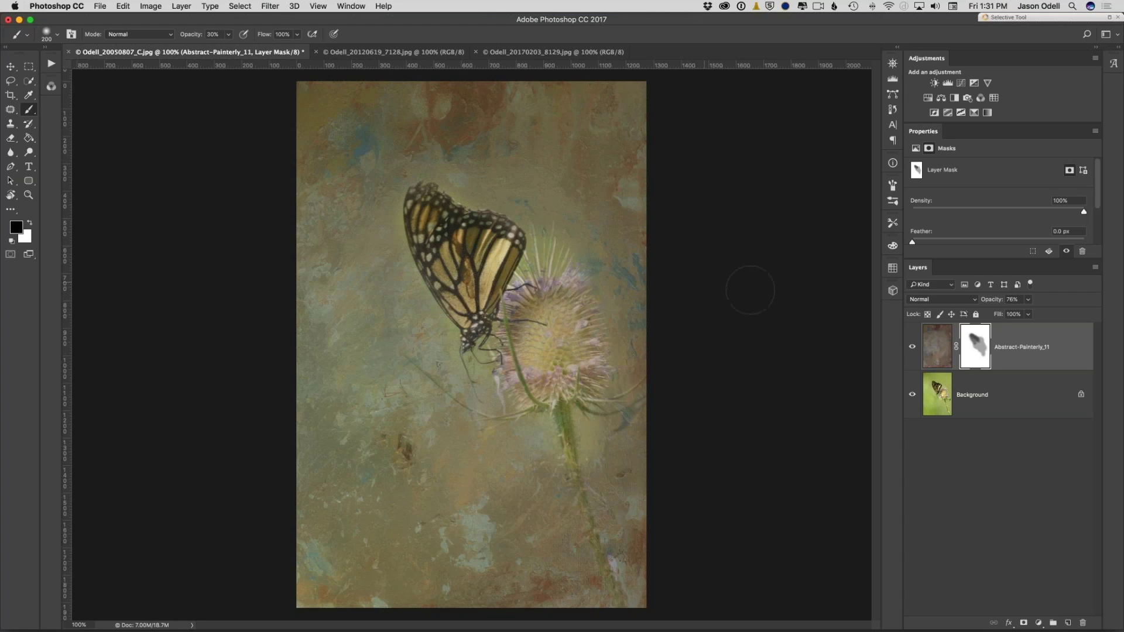
drag(1029, 301, 1030, 315)
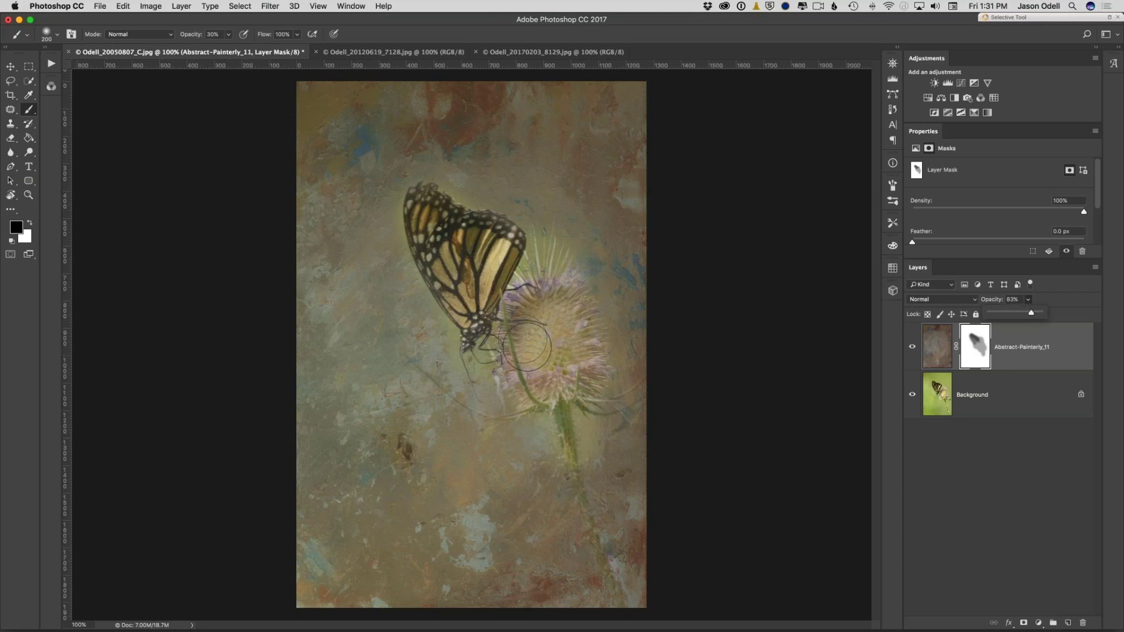
Paint black on the mask over the flower head and butterfly's legs, and over the upper stem with the brush reduced to 80 px.
mouse_move(539, 342)
mouse_down()
mouse_move(550, 334)
mouse_move(530, 313)
mouse_move(437, 266)
mouse_move(418, 209)
mouse_move(473, 315)
mouse_move(473, 341)
mouse_move(457, 345)
mouse_move(483, 343)
mouse_up()
key(bracketleft)
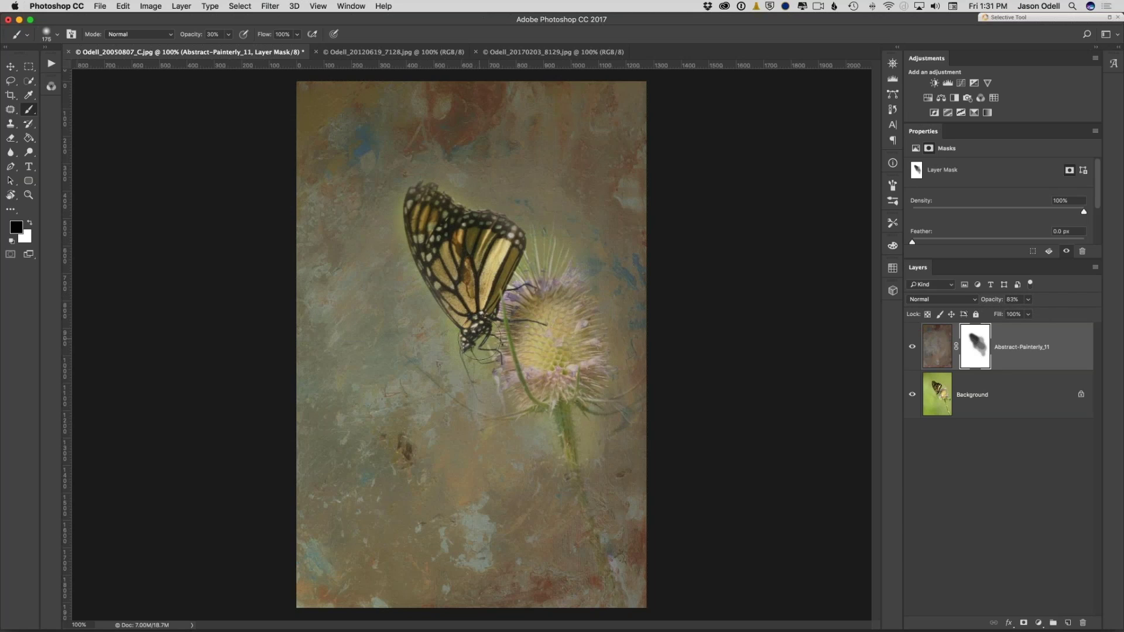
key(bracketleft)
key(bracketleft)
drag(548, 396, 583, 460)
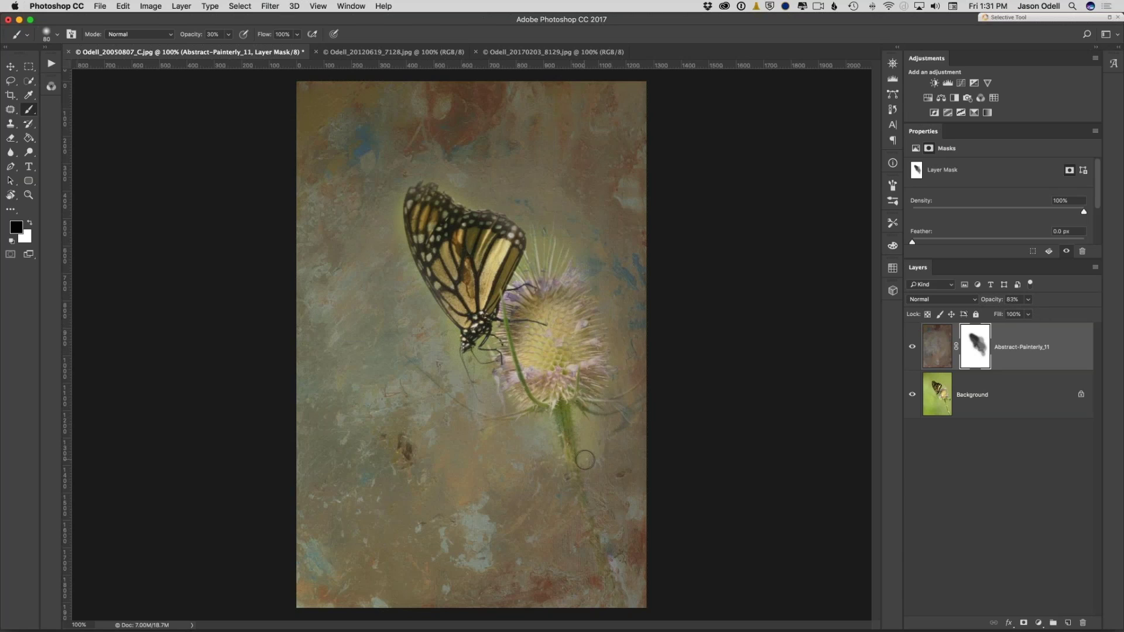
Reveal the lower stem and more of the flower head by painting black on the mask with a 125 px brush.
key(bracketright)
key(bracketright)
key(bracketright)
drag(593, 503, 576, 477)
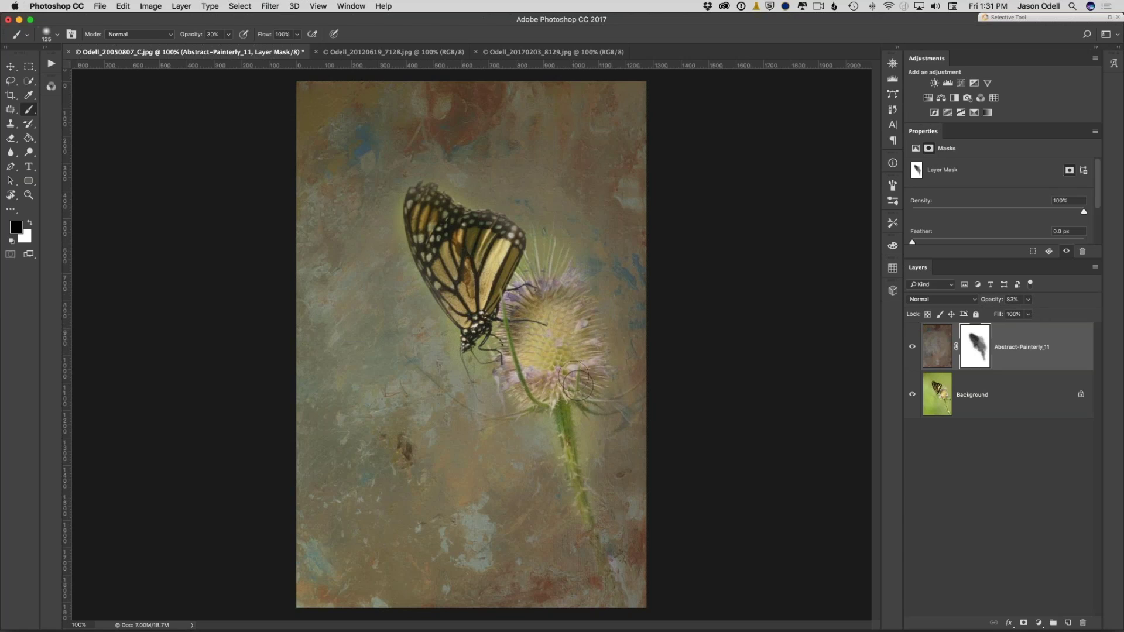
click(561, 369)
Duplicate the Abstract-Painterly_11 layer under its default name and delete the layer mask from the copy.
right_click(1053, 340)
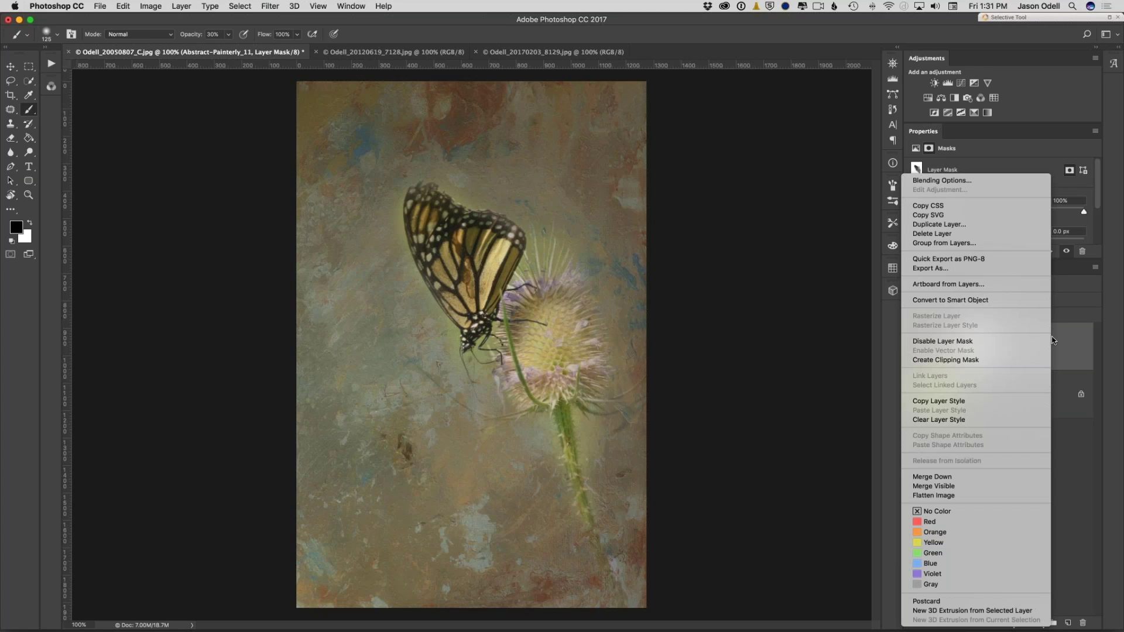
click(940, 226)
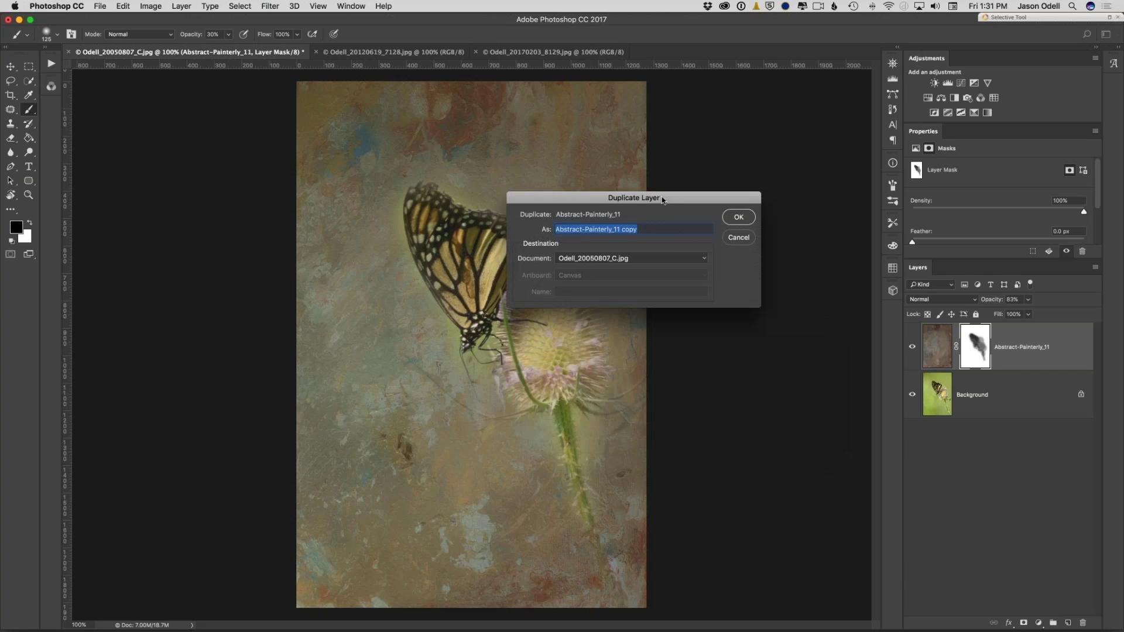
click(739, 217)
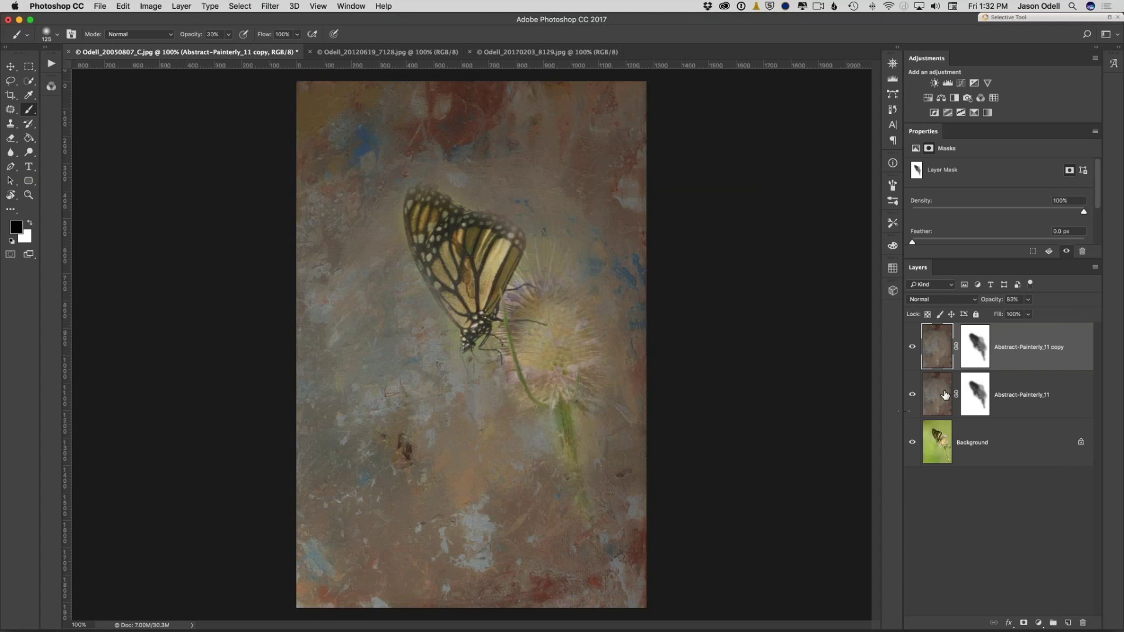
click(969, 359)
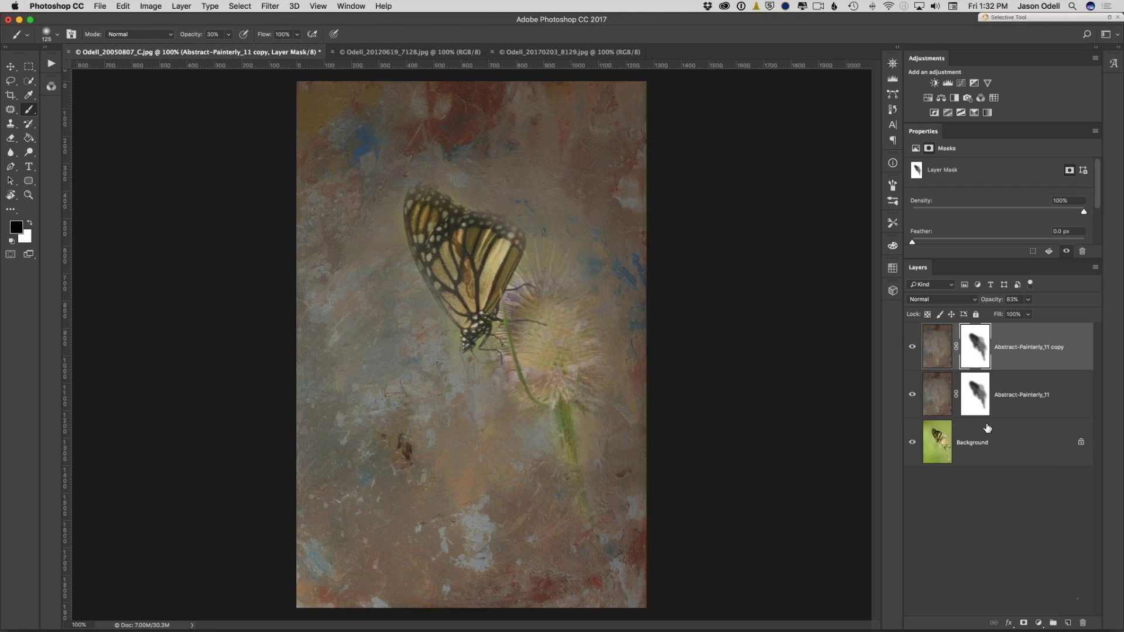
drag(975, 355, 1081, 624)
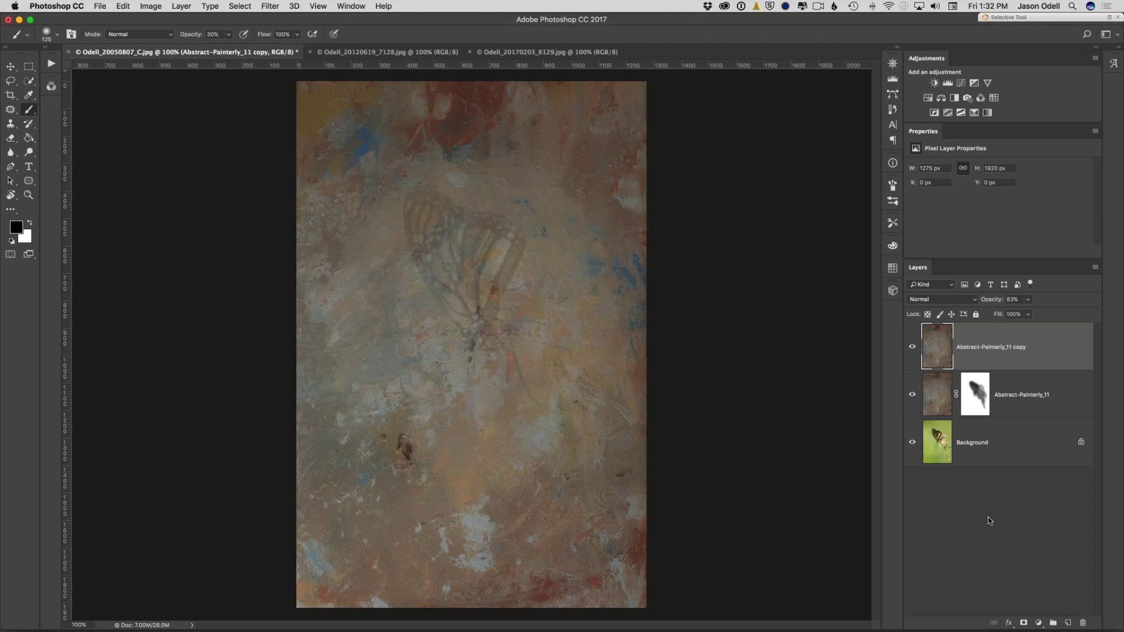
Raise the texture copy's opacity to 100% and try the Soft Light and Overlay blend modes on it.
click(1028, 300)
drag(1028, 312, 1045, 312)
click(939, 305)
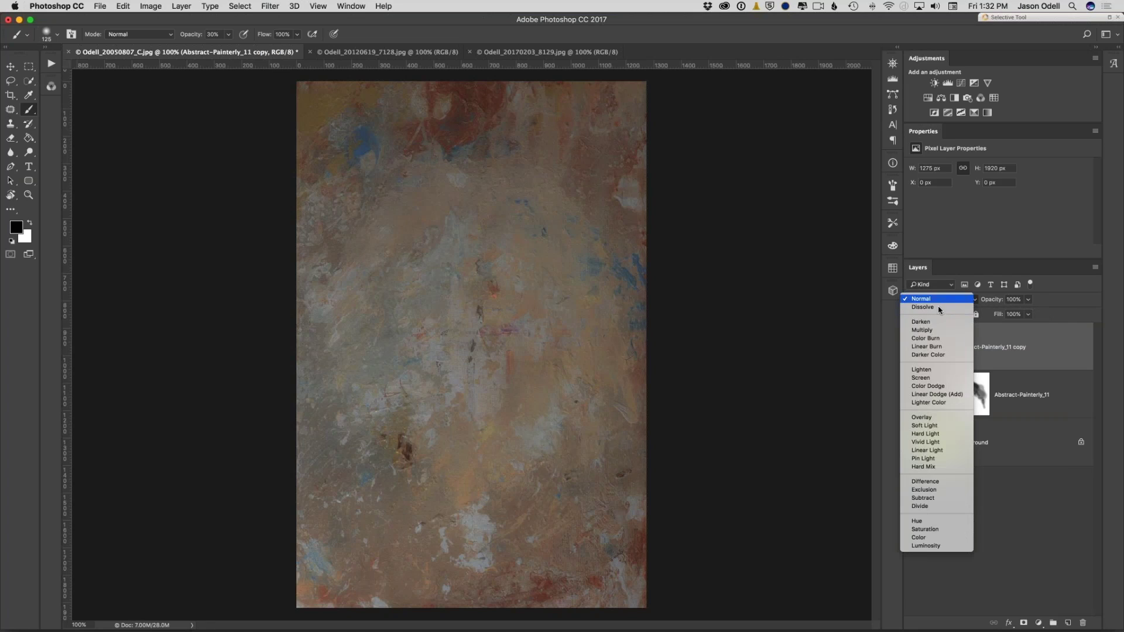
click(940, 425)
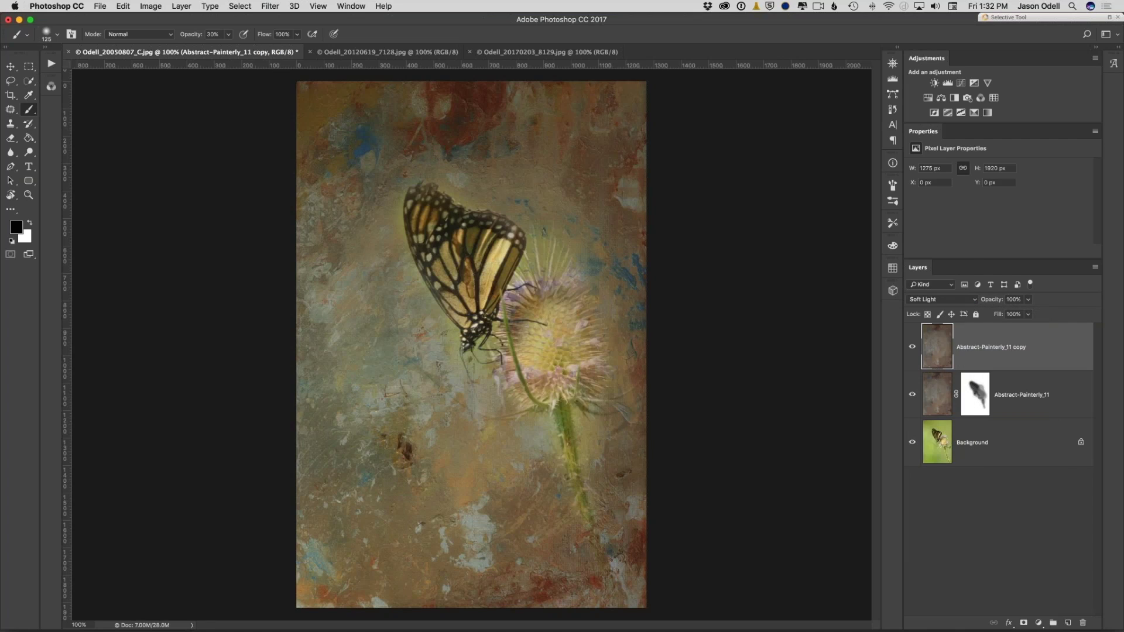
click(938, 300)
click(939, 297)
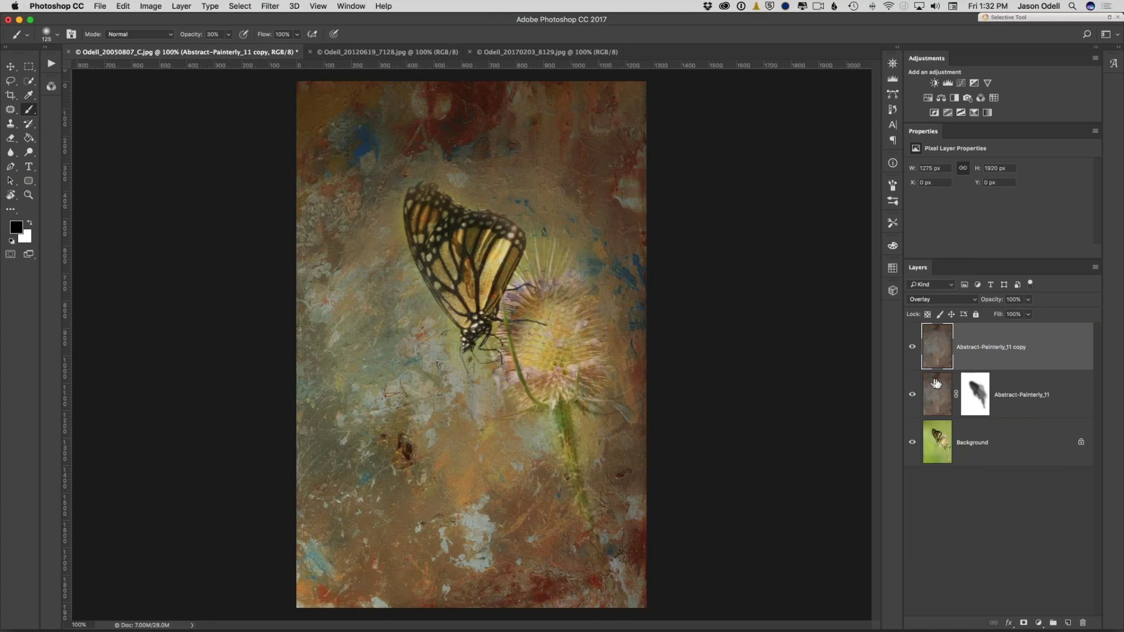
Set the texture copy's blend mode to Hard Light and its opacity to 59%.
click(1027, 299)
drag(1029, 314, 1009, 314)
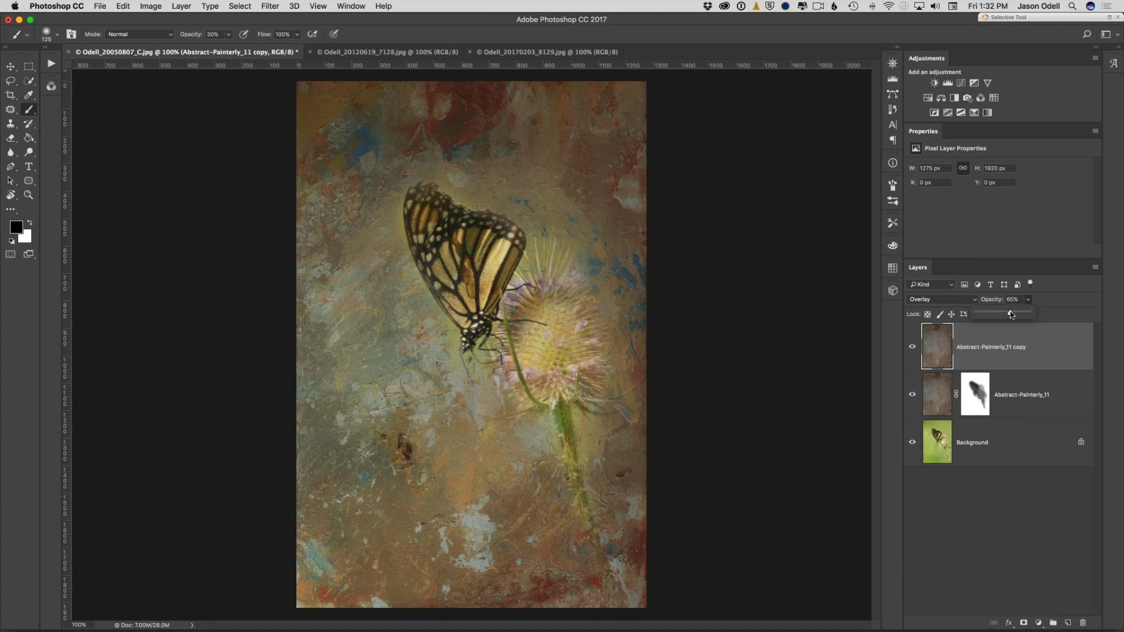
drag(1011, 314, 1001, 313)
click(964, 302)
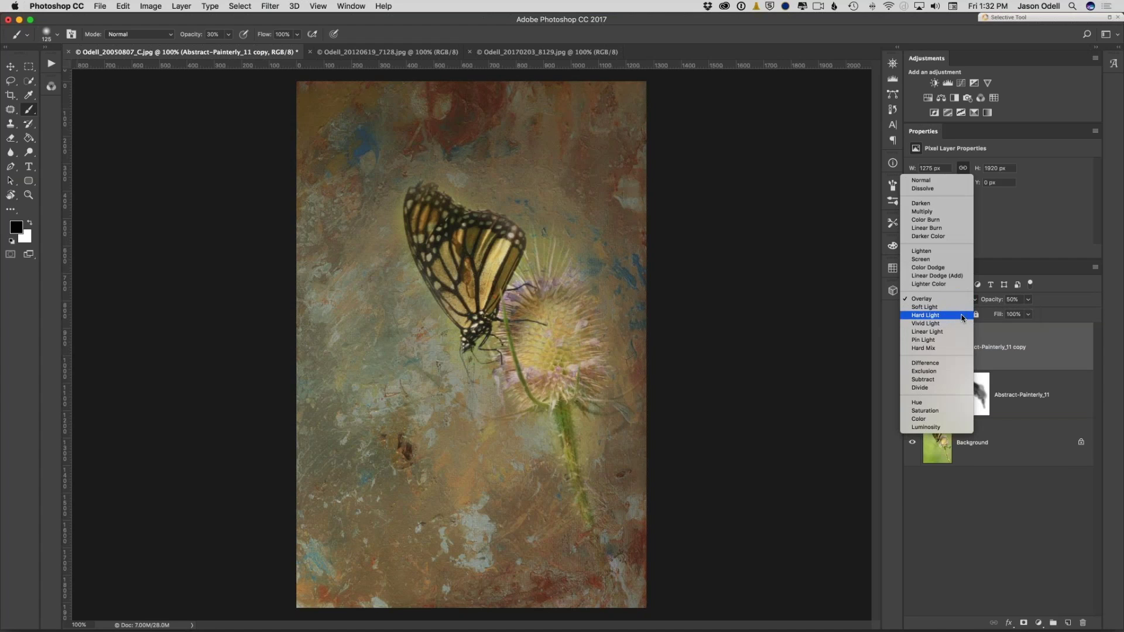
click(961, 314)
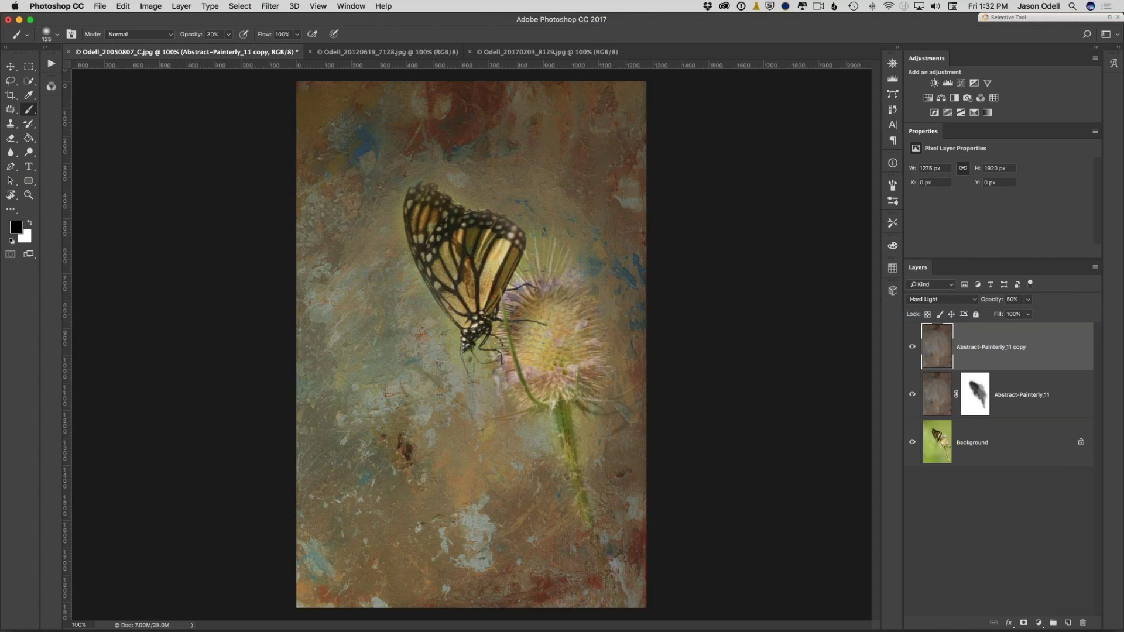
click(1028, 299)
mouse_move(1028, 315)
mouse_down()
mouse_move(1019, 314)
mouse_move(1038, 315)
mouse_up()
Touch up the original texture layer's mask around the butterfly's legs and the thistle's upper spines, reducing the brush to 80 px.
click(973, 398)
drag(468, 383, 448, 355)
key(bracketleft)
key(bracketleft)
key(bracketleft)
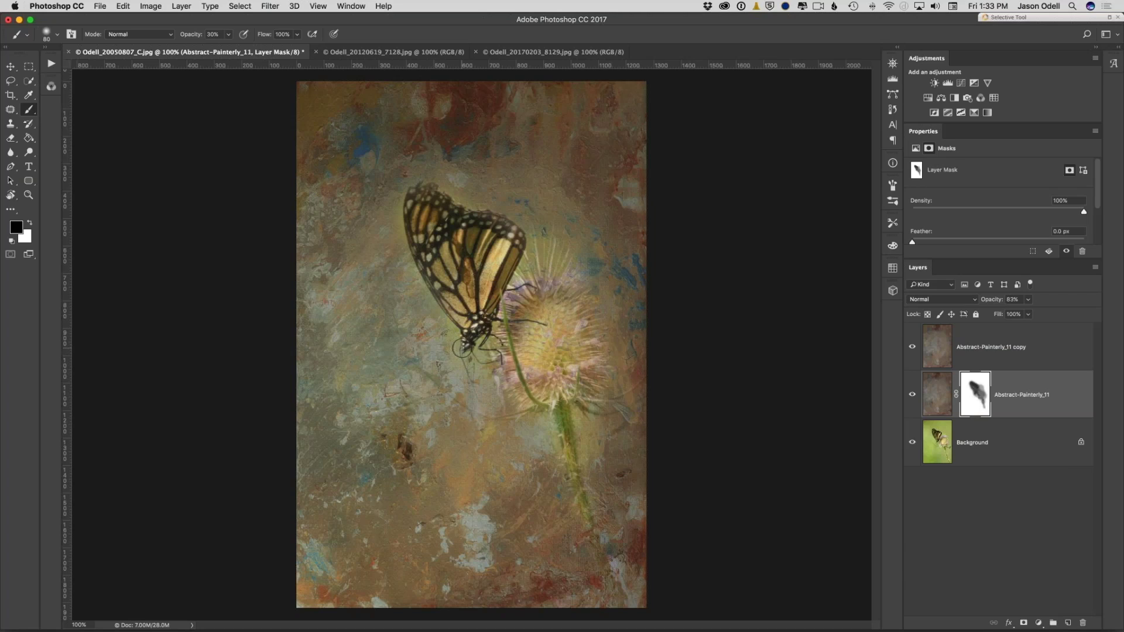
key(x)
drag(542, 247, 540, 260)
Set the Hard Light texture copy's opacity to 100%.
click(975, 347)
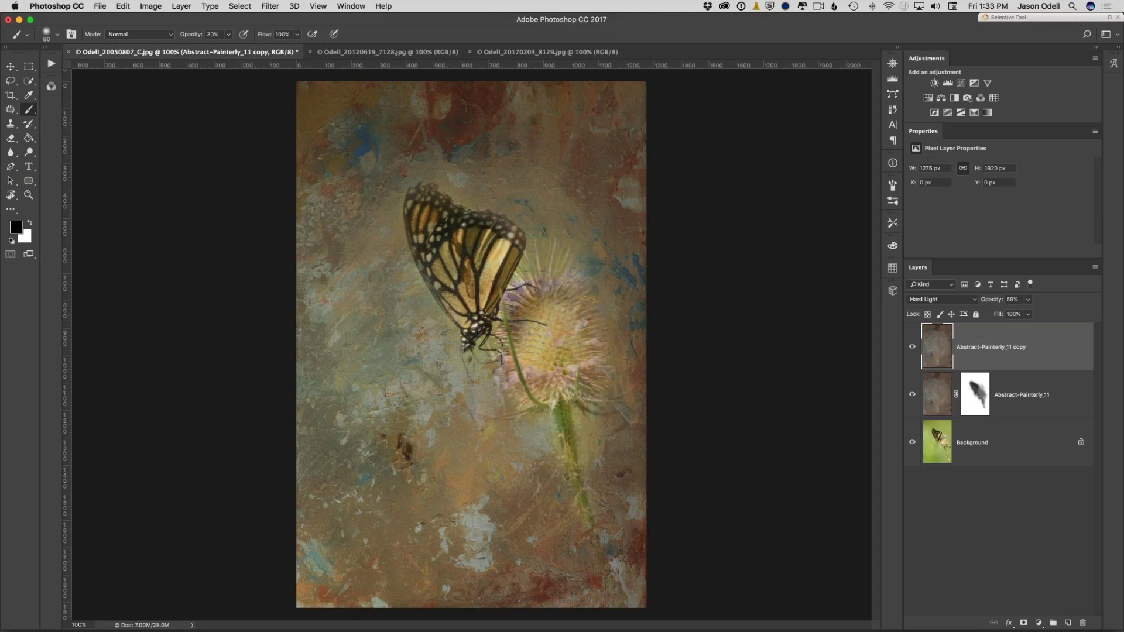
click(1029, 299)
drag(1029, 314, 1082, 312)
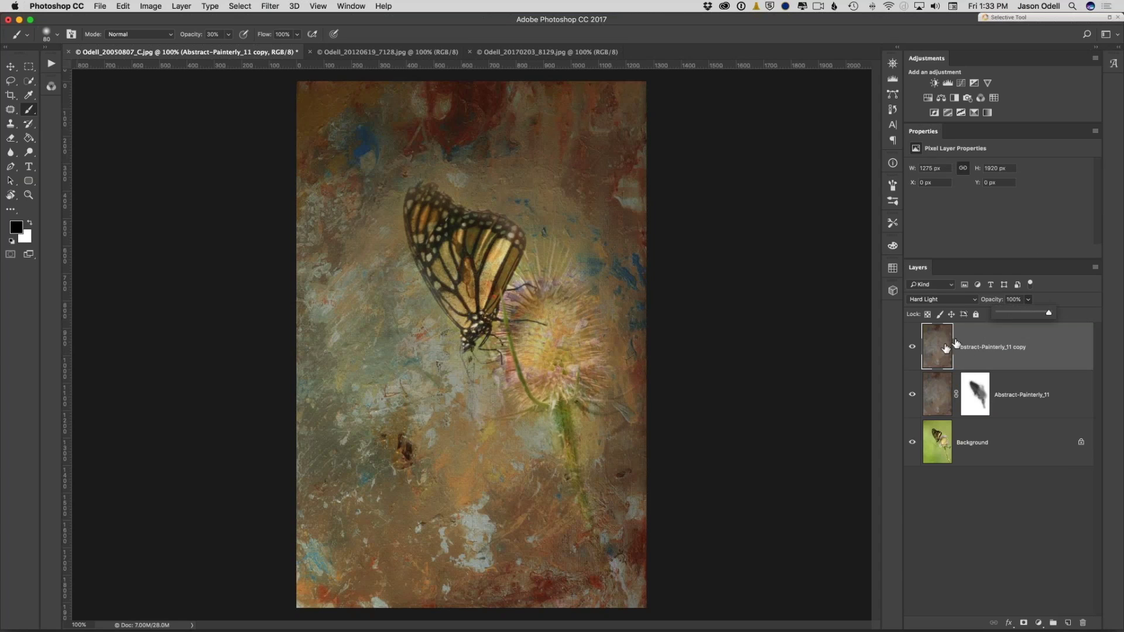
Compare the image with and without the texture copy by toggling its visibility repeatedly, leaving the copy shown.
click(912, 351)
click(911, 351)
click(911, 351)
click(910, 350)
click(910, 350)
click(911, 350)
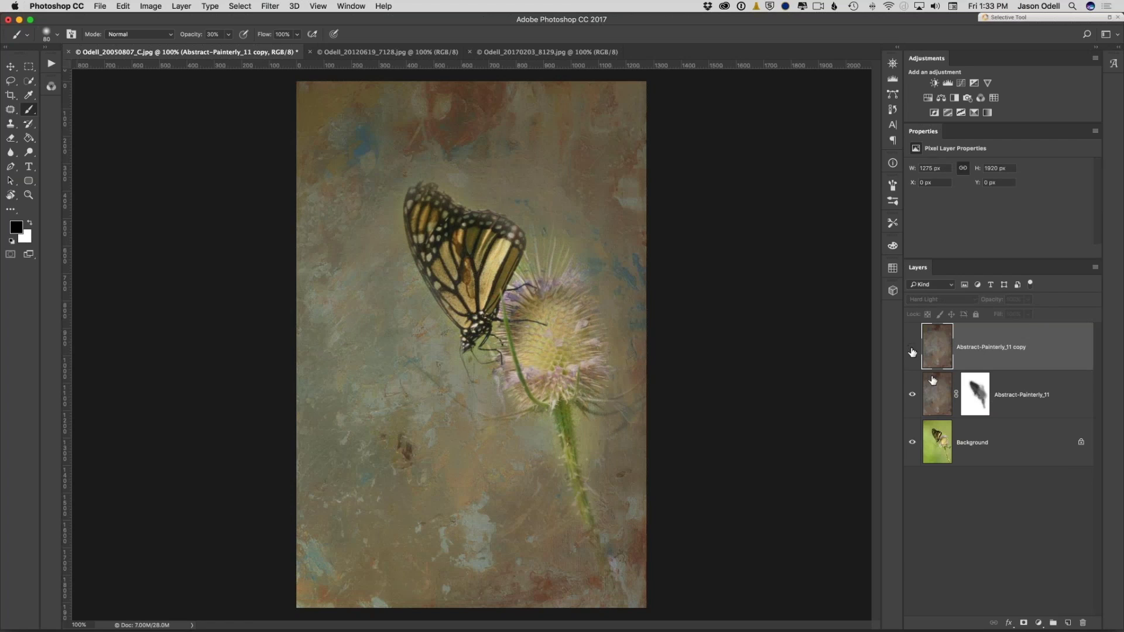
click(935, 398)
click(912, 349)
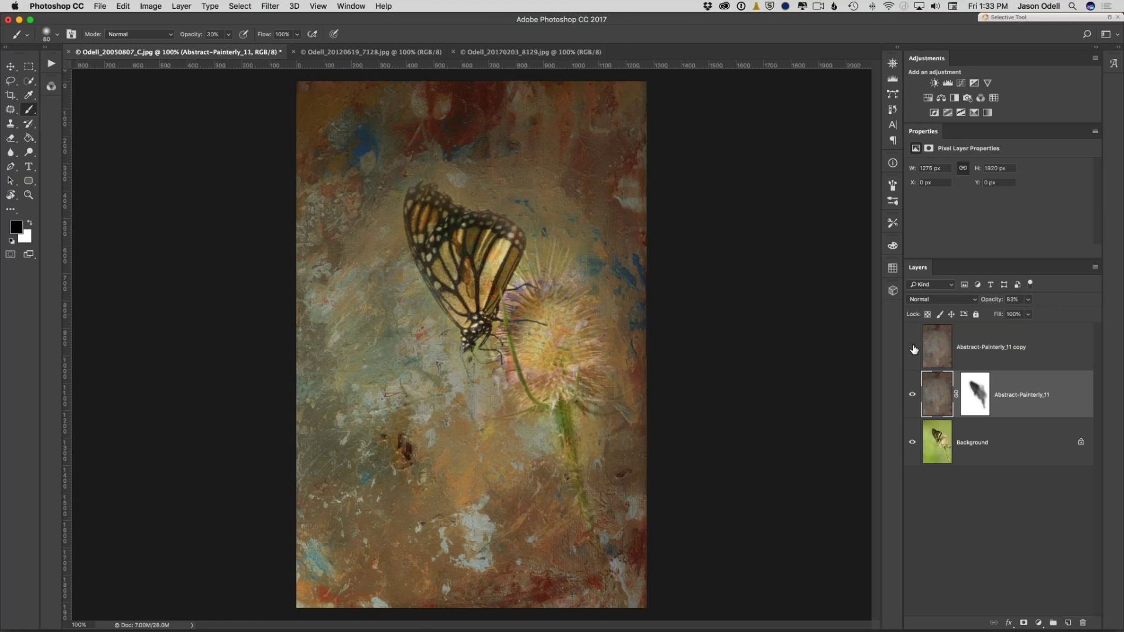
click(912, 350)
click(912, 349)
click(912, 350)
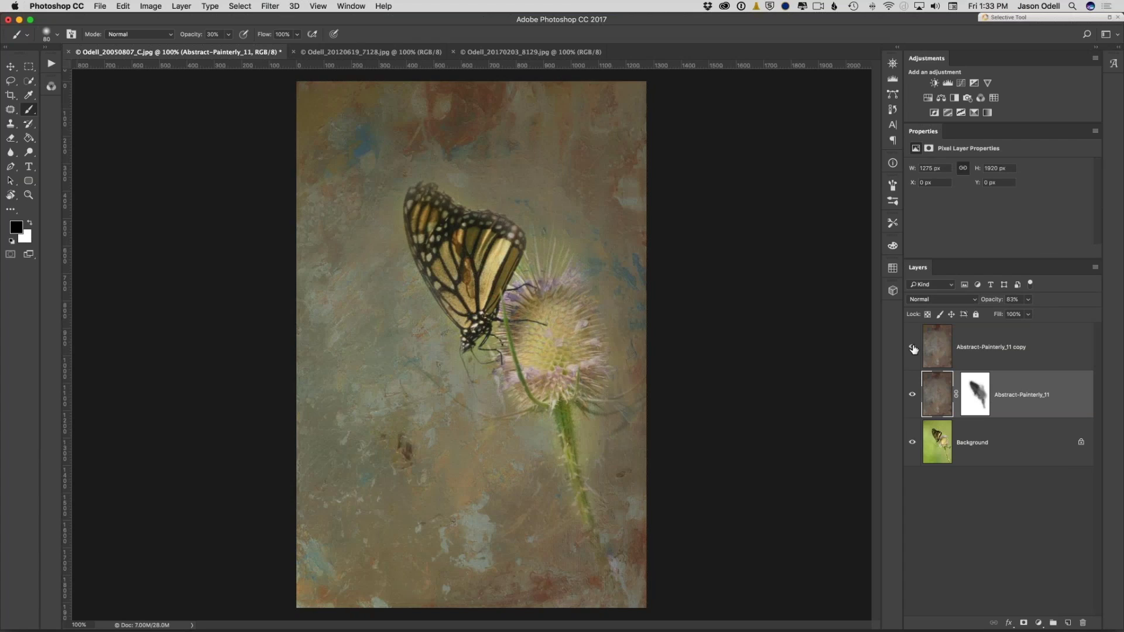
click(912, 349)
click(911, 350)
click(912, 349)
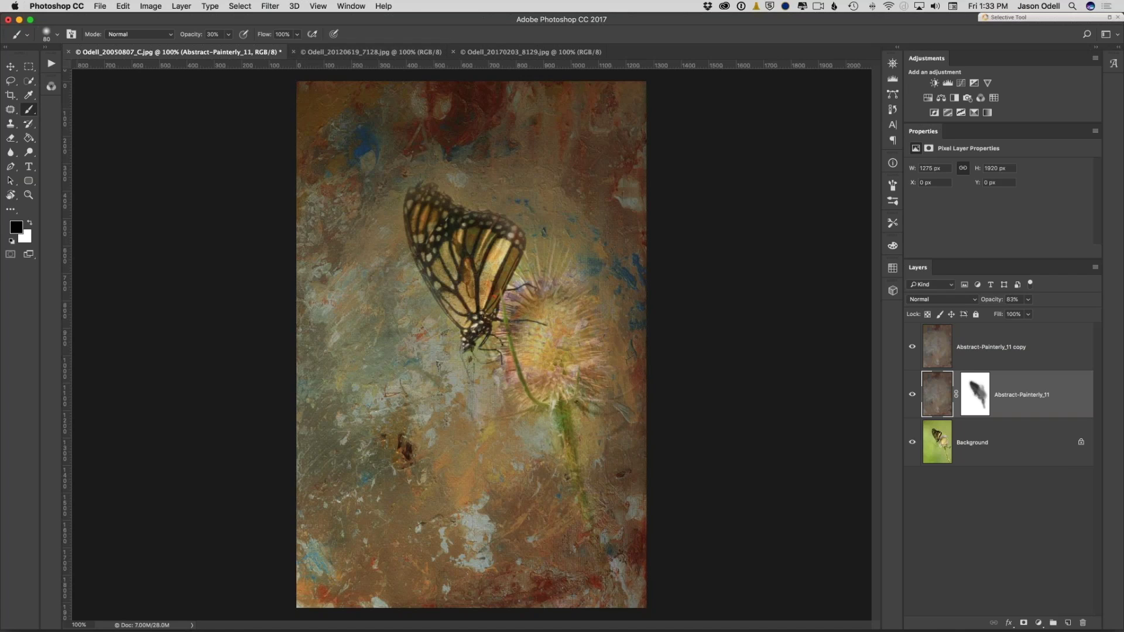
Bring up the brass scales photo, switch to Photo Mechanic and move its window so the photo stays visible beside it.
click(408, 52)
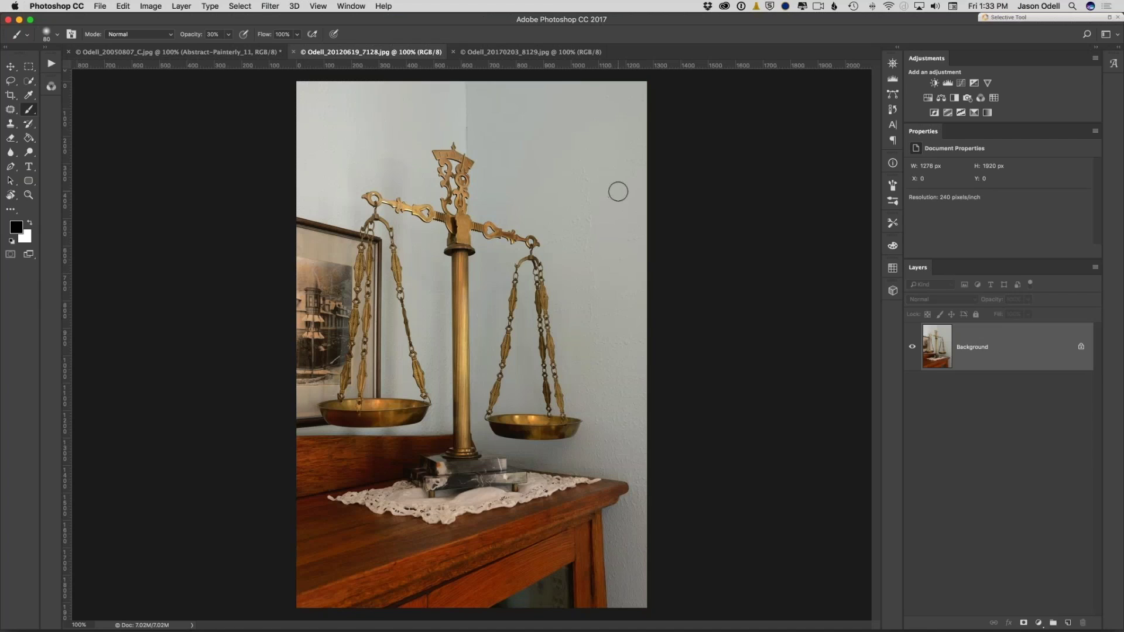
key(super+Tab)
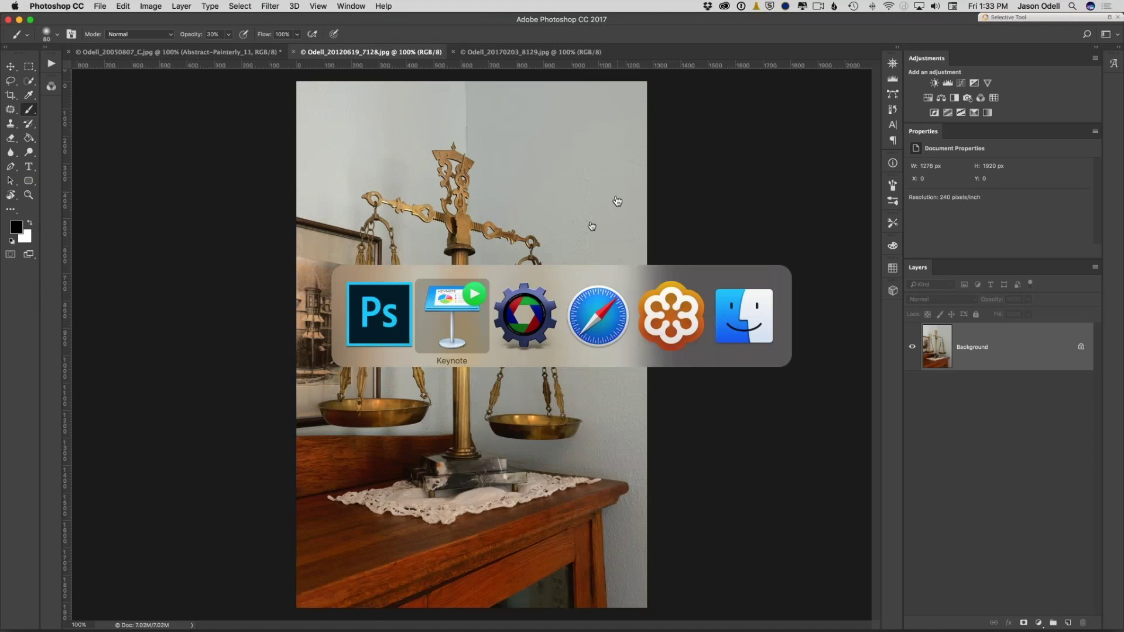
click(507, 311)
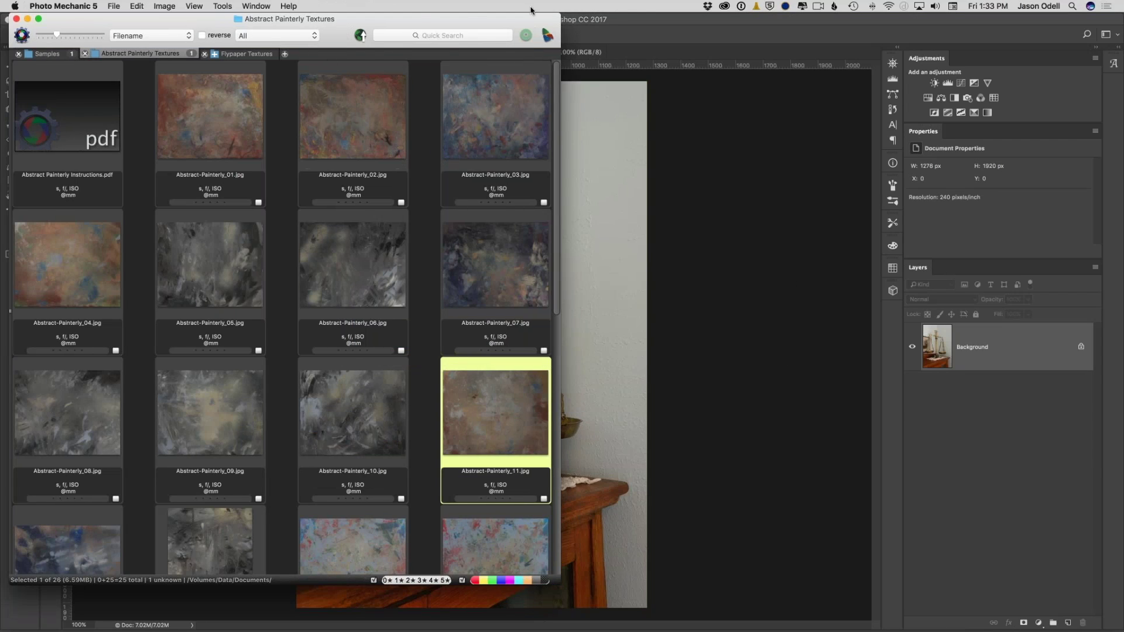
drag(531, 19, 1065, 19)
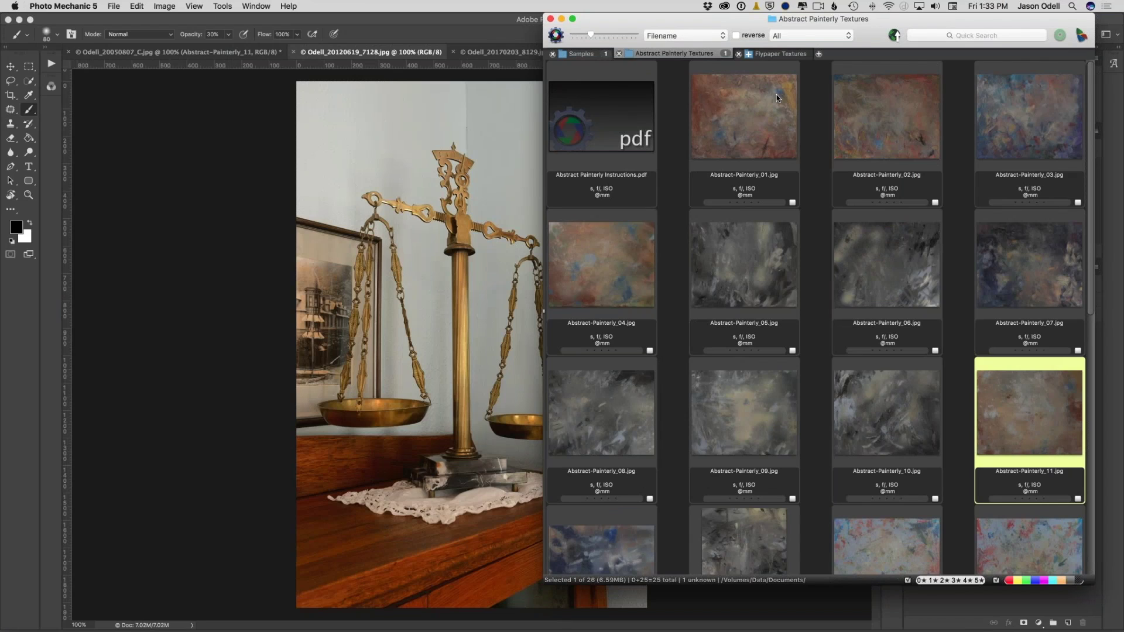
Choose Blueberry.jpg from the Flypaper Textures collection and place it onto the brass scales photo in Photoshop.
scroll(872, 340, down, 3)
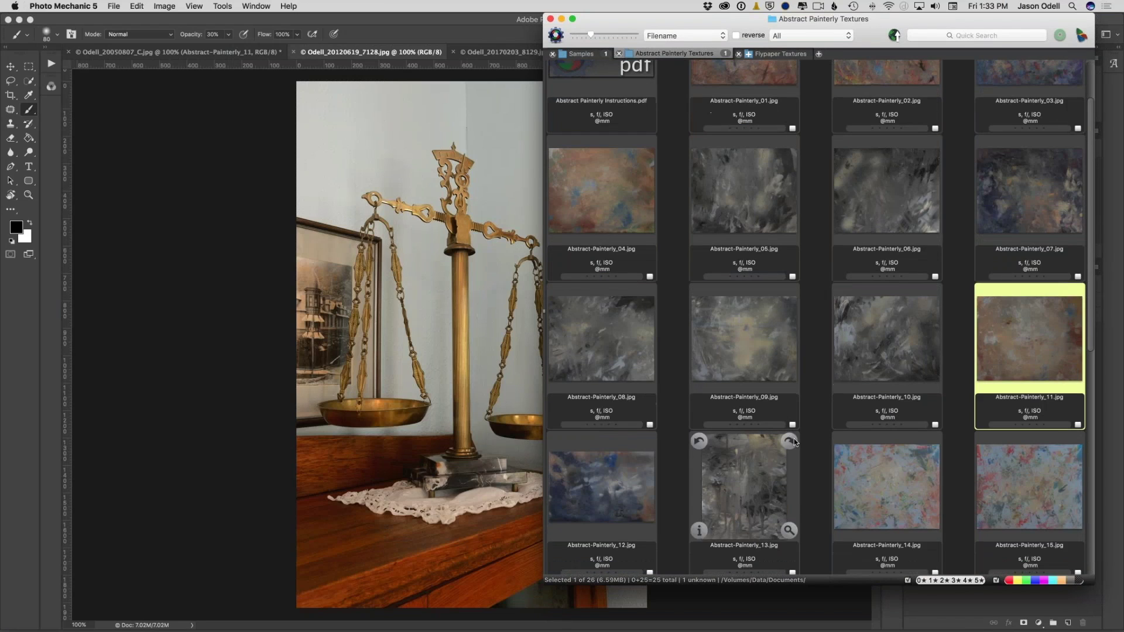
click(767, 55)
click(633, 222)
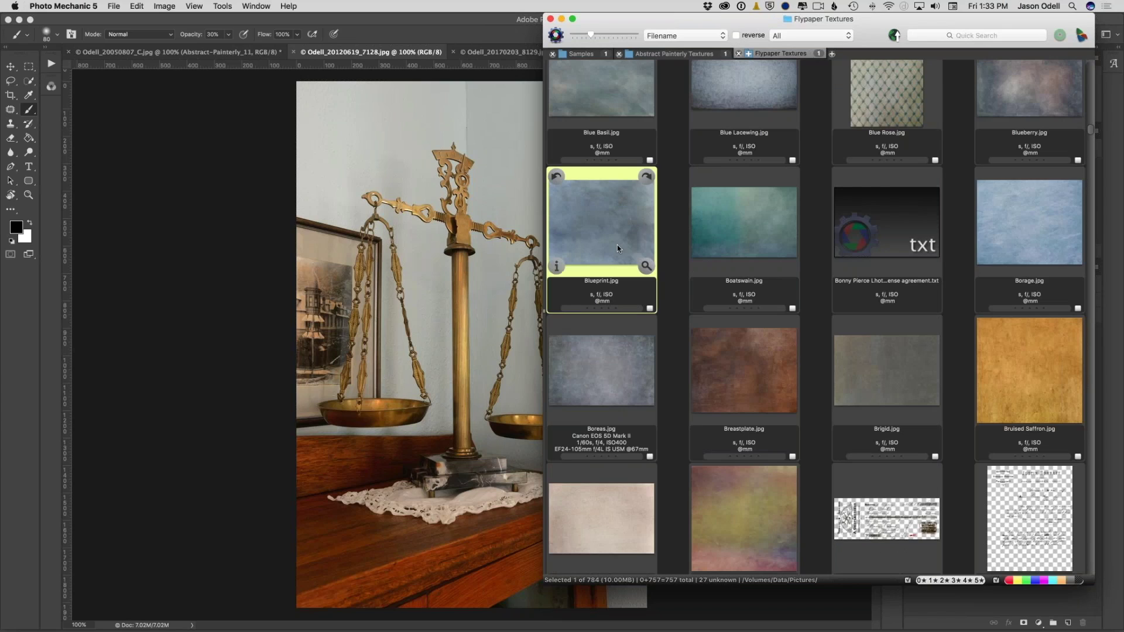
click(1011, 77)
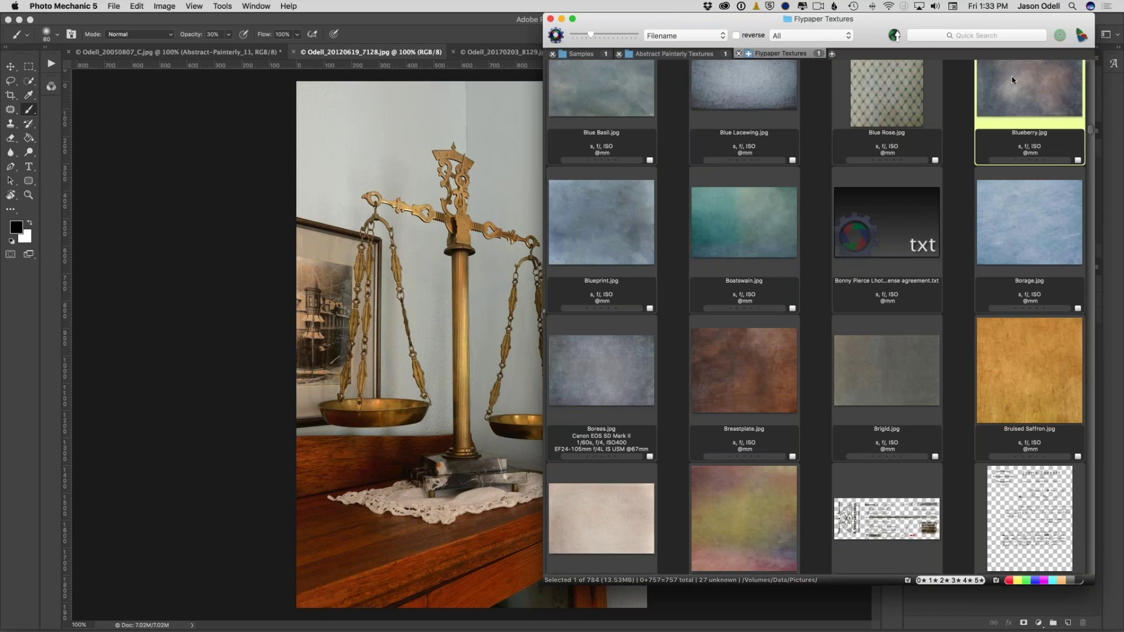
drag(1011, 76, 425, 217)
drag(1003, 88, 472, 82)
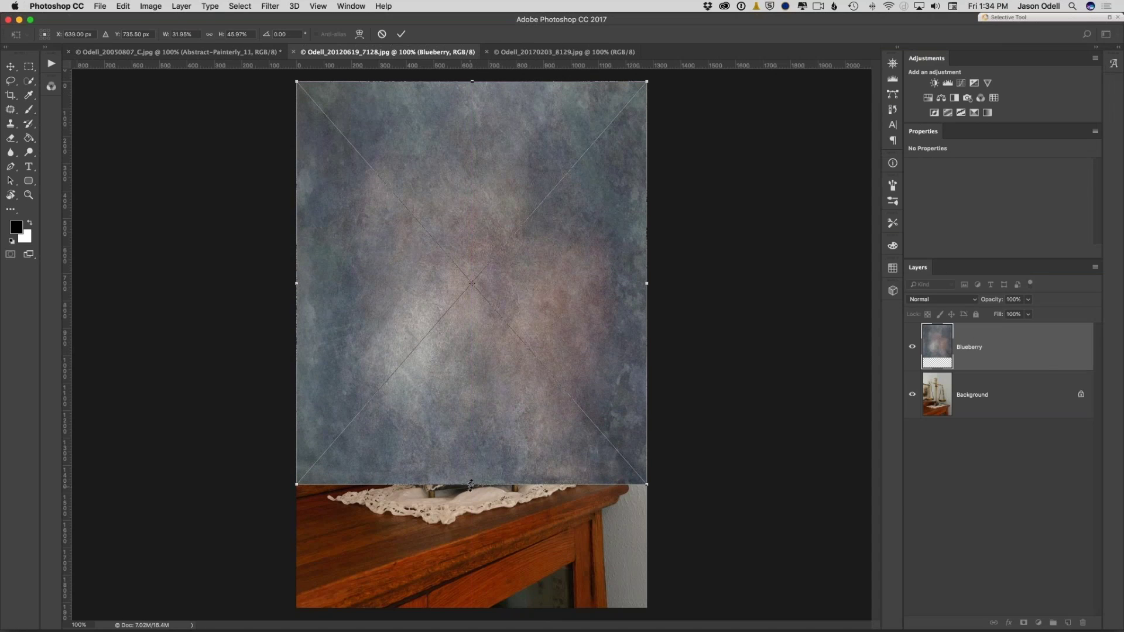
Stretch the placed Blueberry texture down to the photo's lower edge, commit the placement and return to the Brush tool.
drag(471, 484, 455, 608)
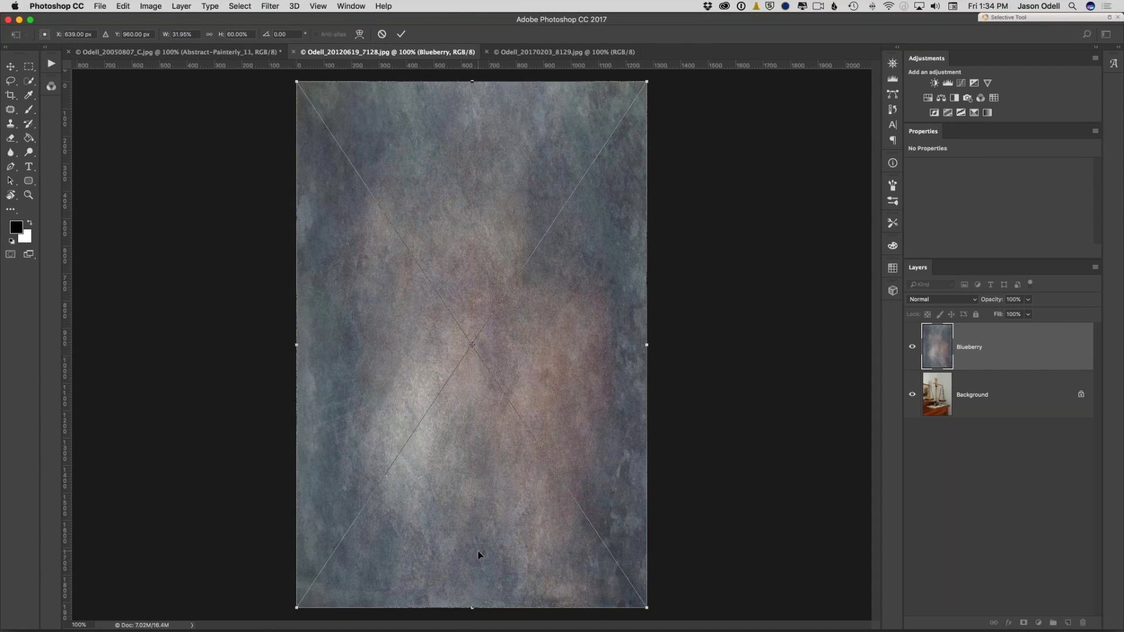
key(Return)
key(b)
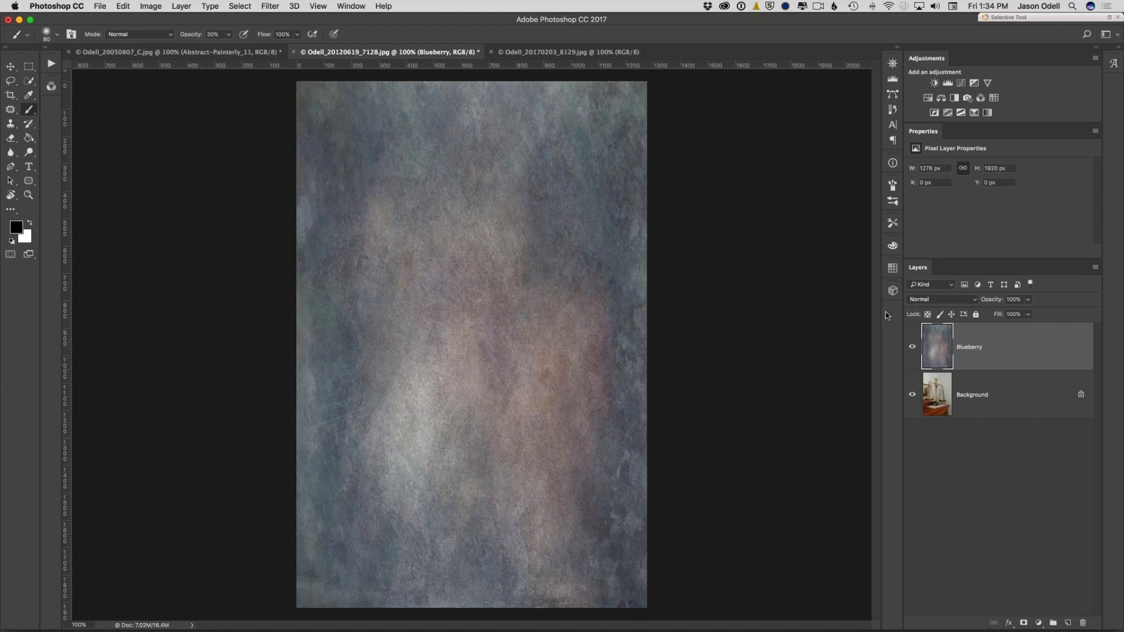
Try the Darken and Overlay blend modes on the Blueberry texture layer.
click(933, 297)
click(921, 321)
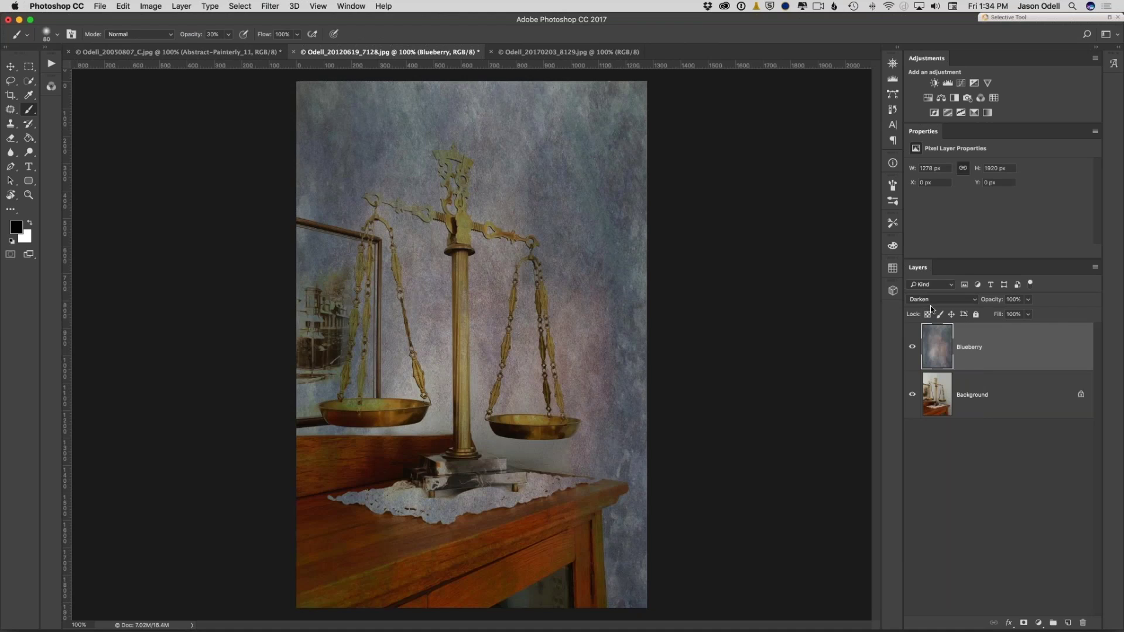
click(931, 299)
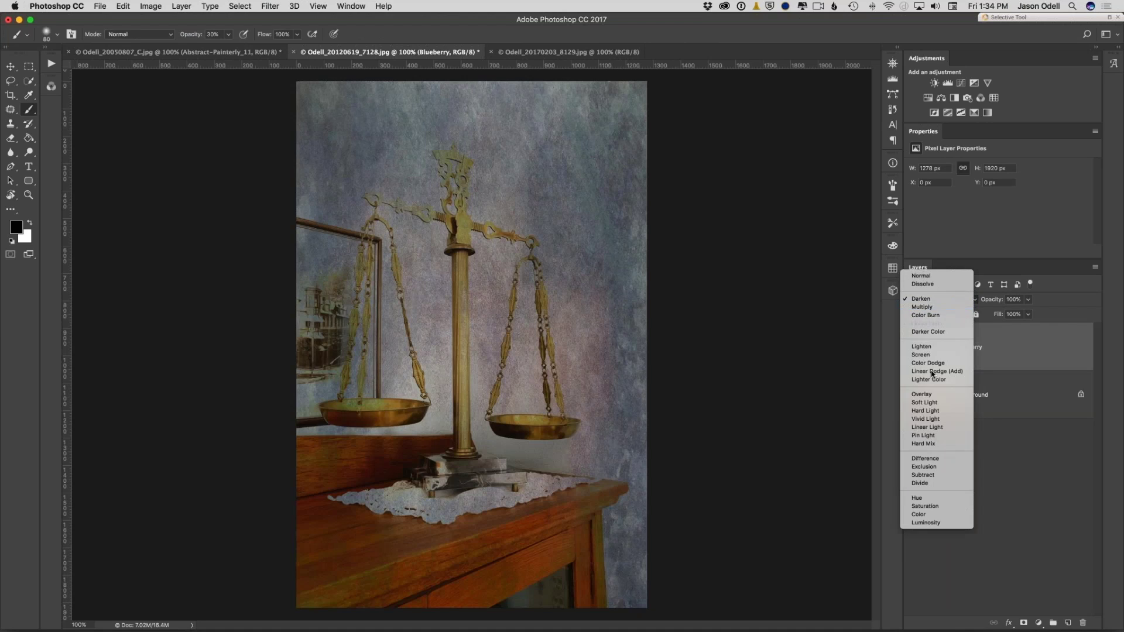
click(928, 395)
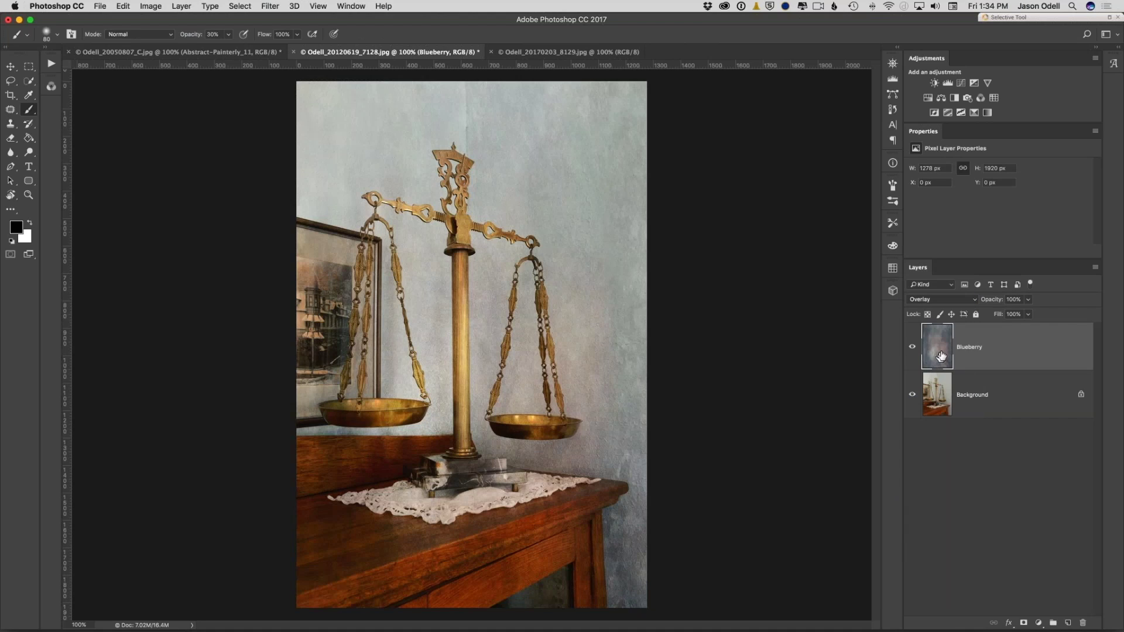
Set the Blueberry texture layer's blend mode to Hard Light.
click(939, 300)
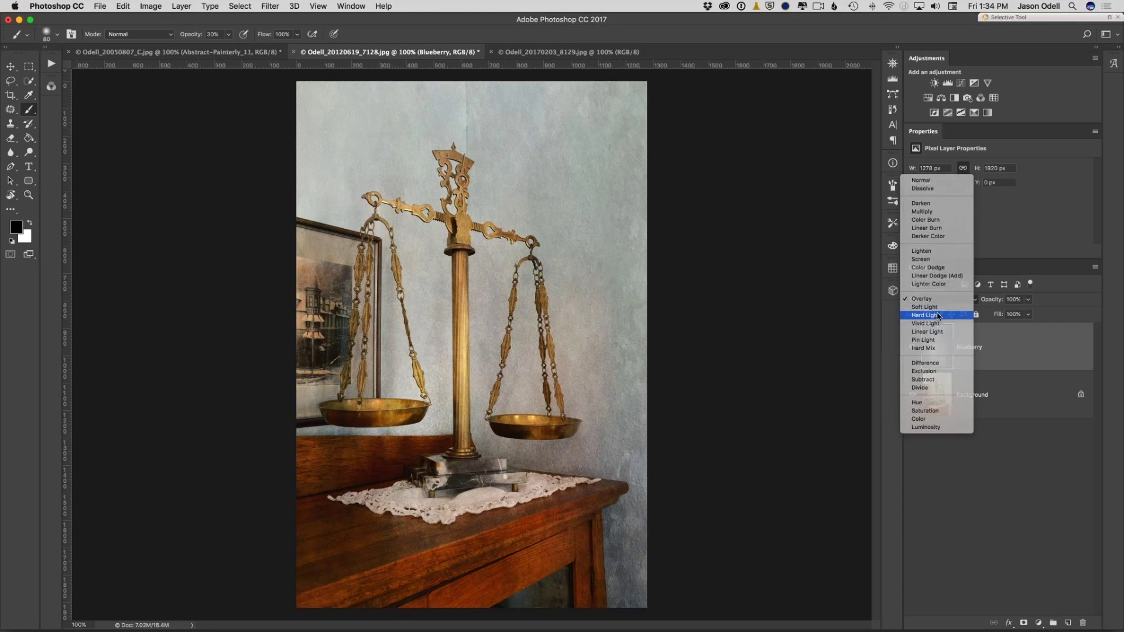
click(938, 316)
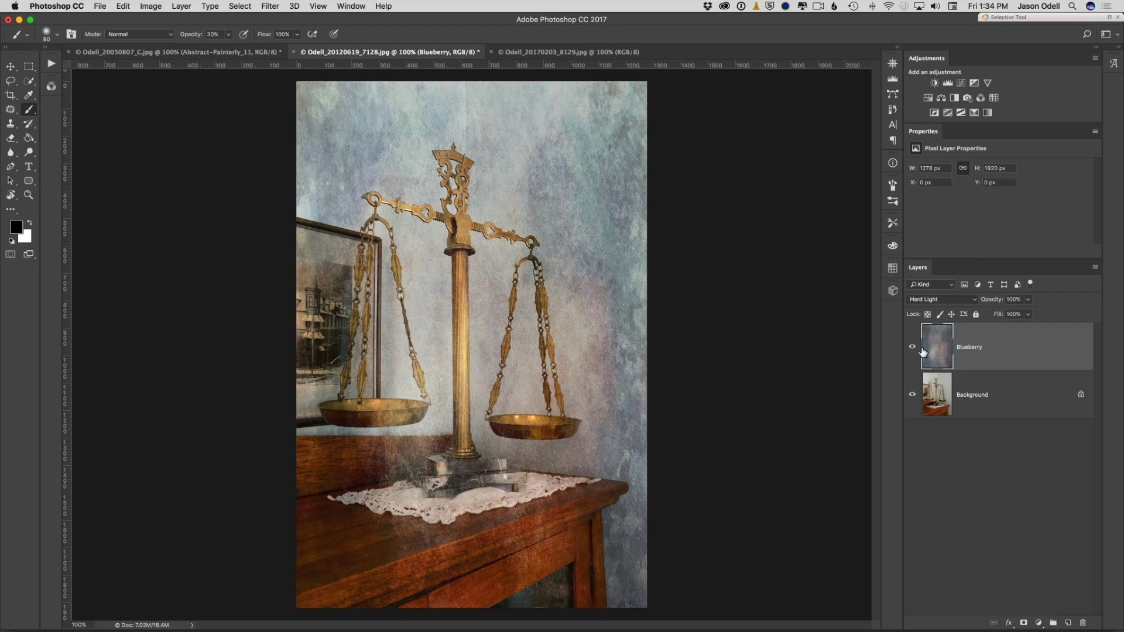
click(931, 300)
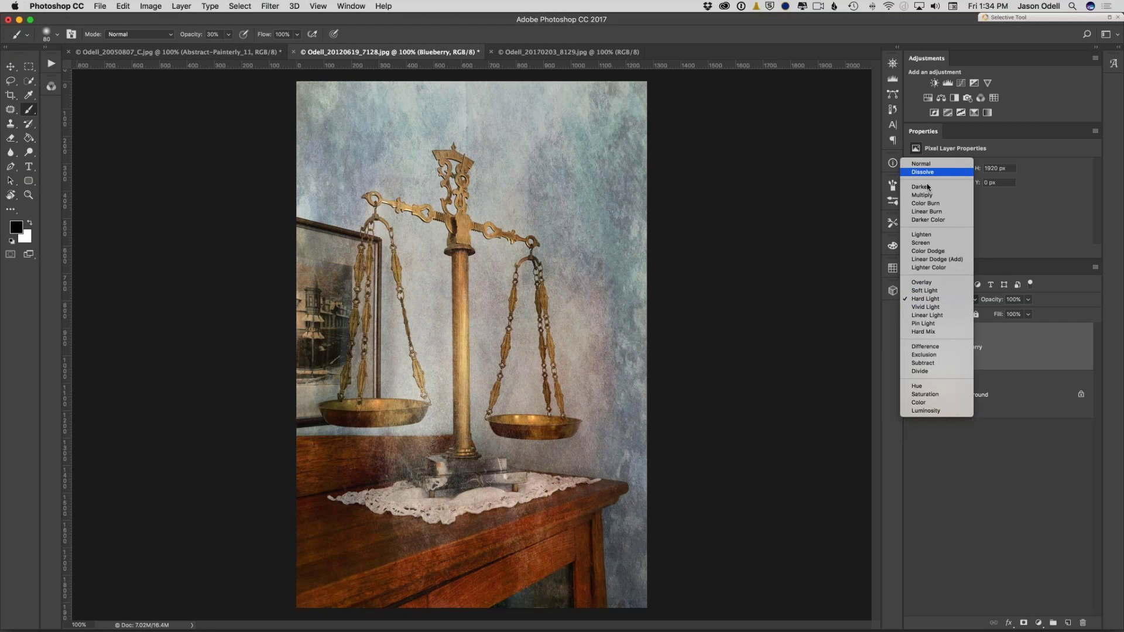
click(987, 509)
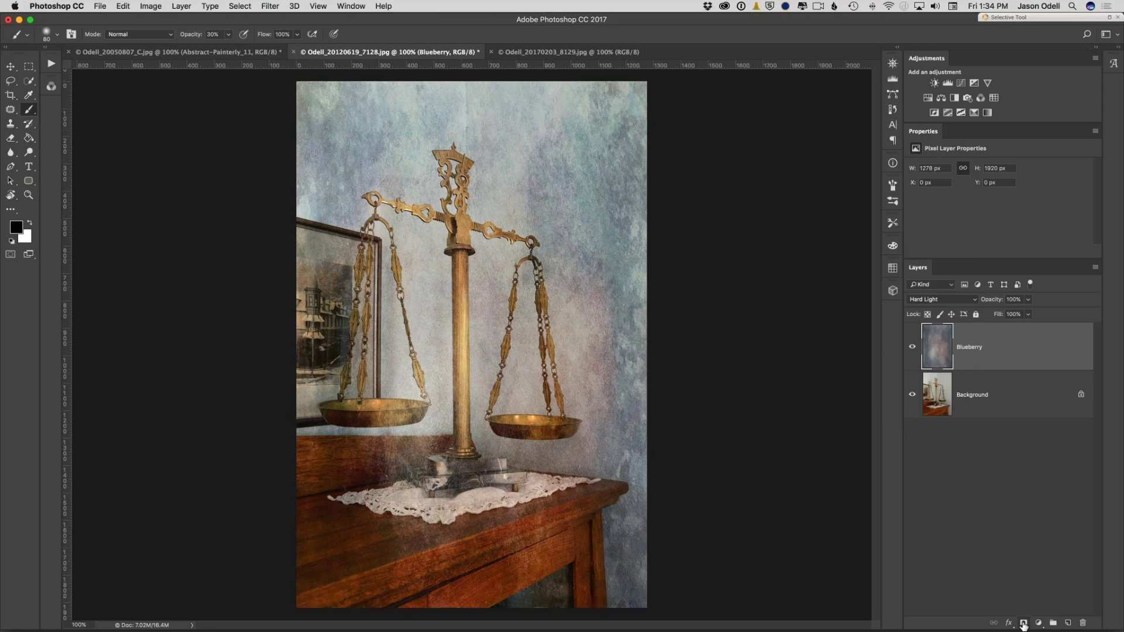
Add a layer mask to the Blueberry layer and paint black over the scales' base with a 400 px brush at 30% opacity.
click(1023, 622)
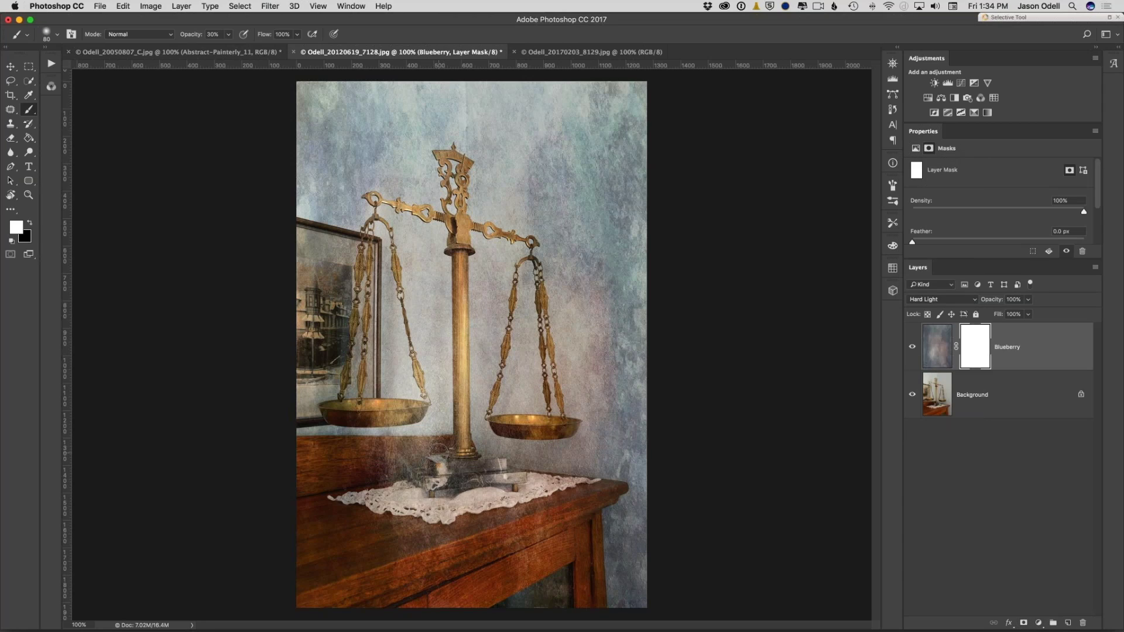
key(bracketright)
key(bracketright)
key(bracketright)
key(bracketright)
key(bracketright)
key(bracketright)
key(bracketright)
key(bracketright)
key(bracketright)
key(x)
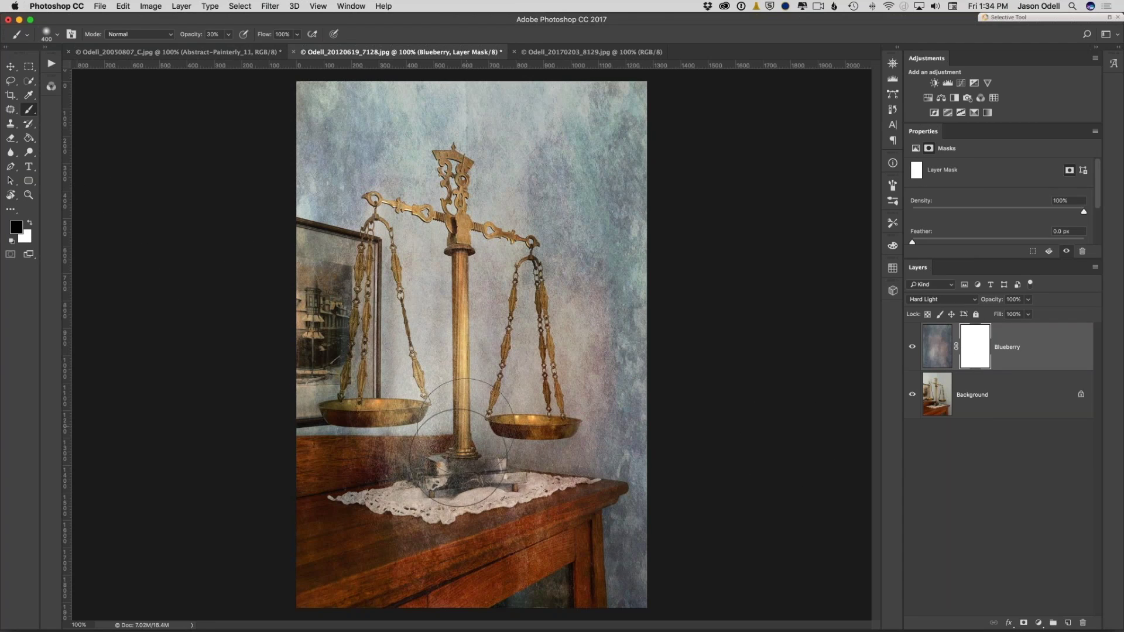
mouse_move(445, 469)
mouse_down()
mouse_move(348, 477)
mouse_move(413, 486)
mouse_move(389, 540)
mouse_move(540, 487)
mouse_move(427, 523)
mouse_move(501, 508)
mouse_move(415, 475)
mouse_move(405, 504)
mouse_move(457, 526)
mouse_move(437, 528)
mouse_move(437, 497)
mouse_move(407, 491)
mouse_move(518, 492)
mouse_move(443, 474)
mouse_up()
Reduce the brush size to 300 px and its opacity to 10%, keeping black as the foreground colour.
key(bracketleft)
key(1)
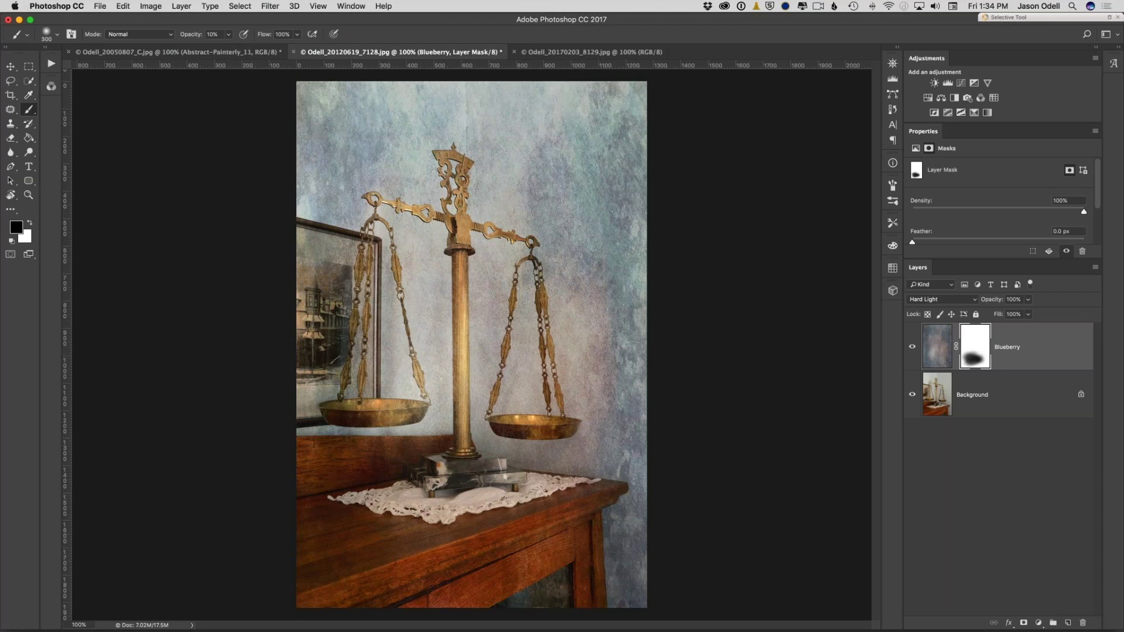
key(x)
key(x)
Switch to Photo Mechanic, find Edge 10.jpg in the Flypaper Textures collection and place it onto the brass scales photo in Photoshop.
key(super+Tab)
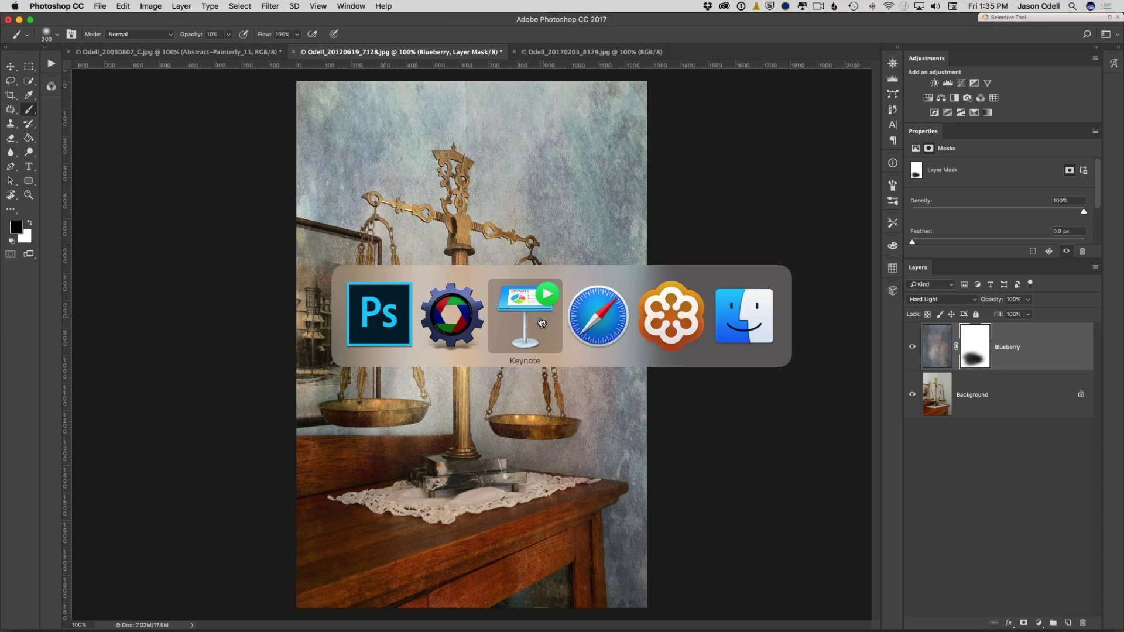
click(452, 316)
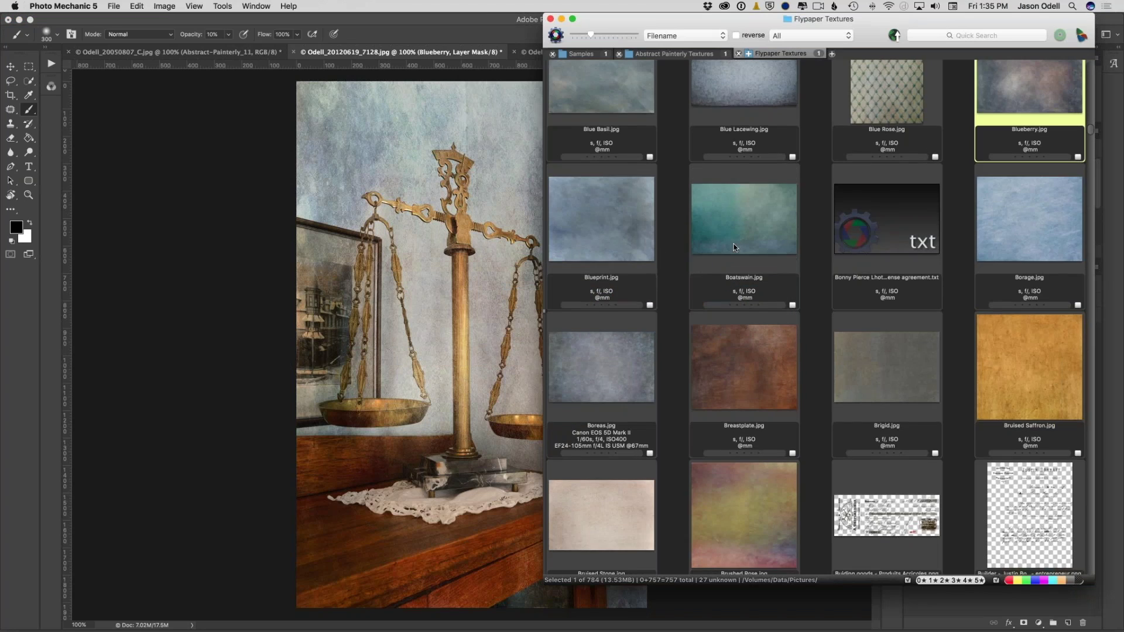
scroll(735, 248, down, 15)
scroll(735, 248, down, 3)
scroll(734, 248, up, 17)
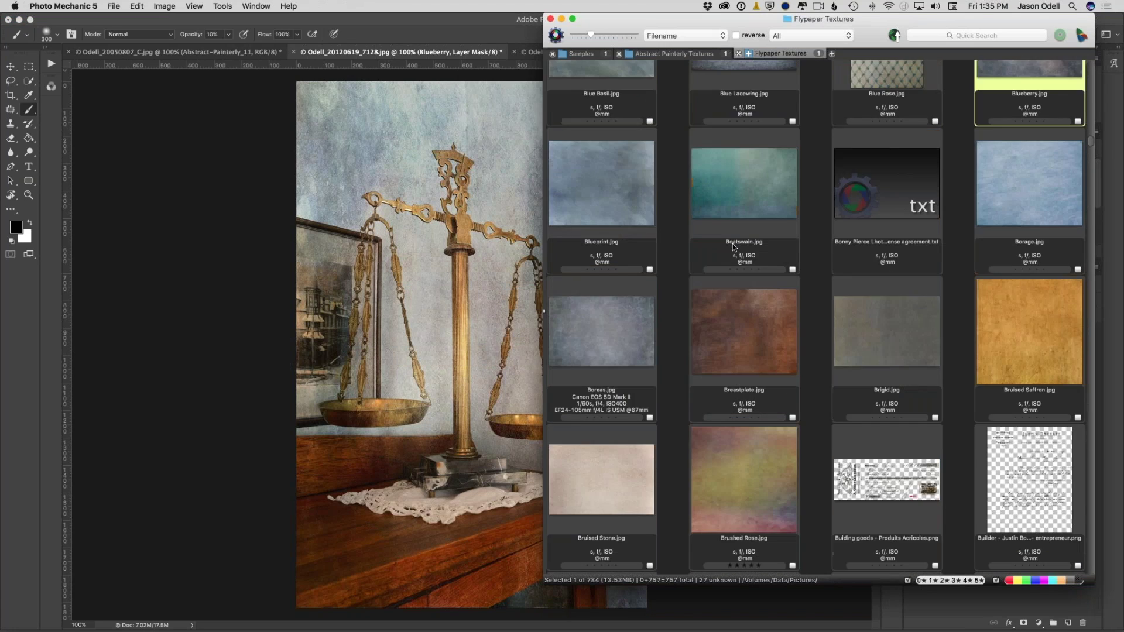
scroll(733, 247, up, 10)
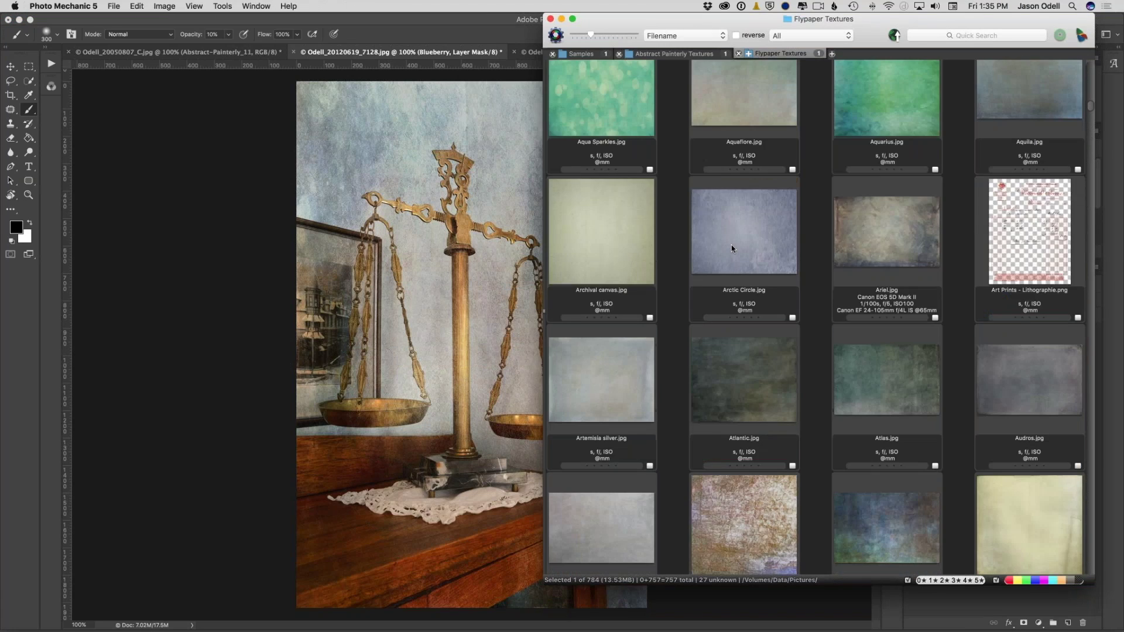
scroll(732, 245, down, 20)
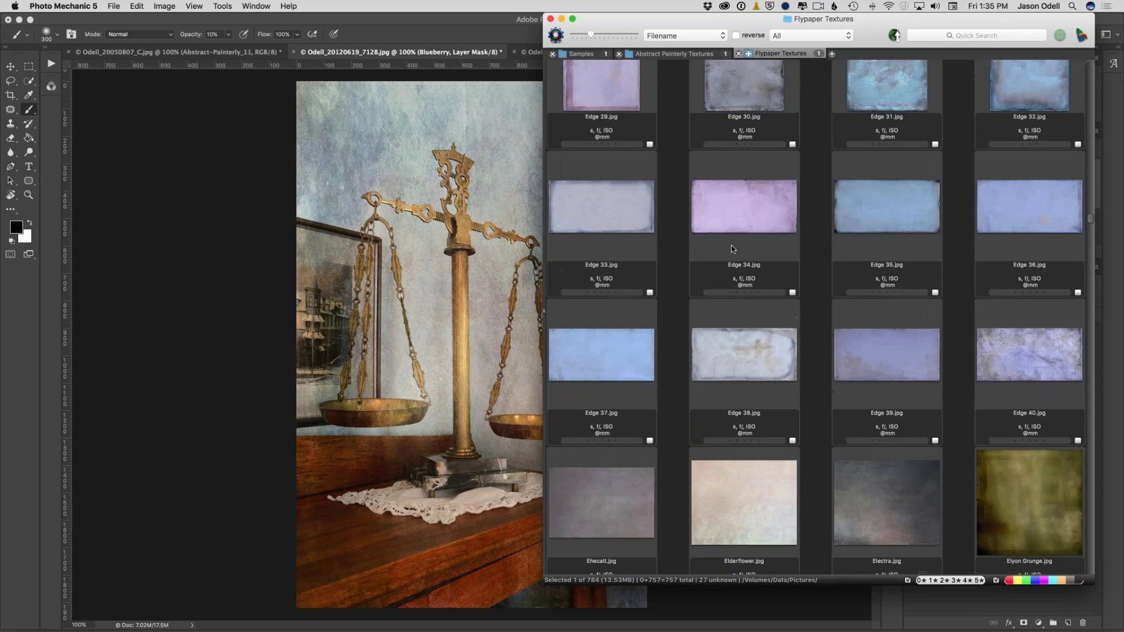
scroll(731, 249, down, 10)
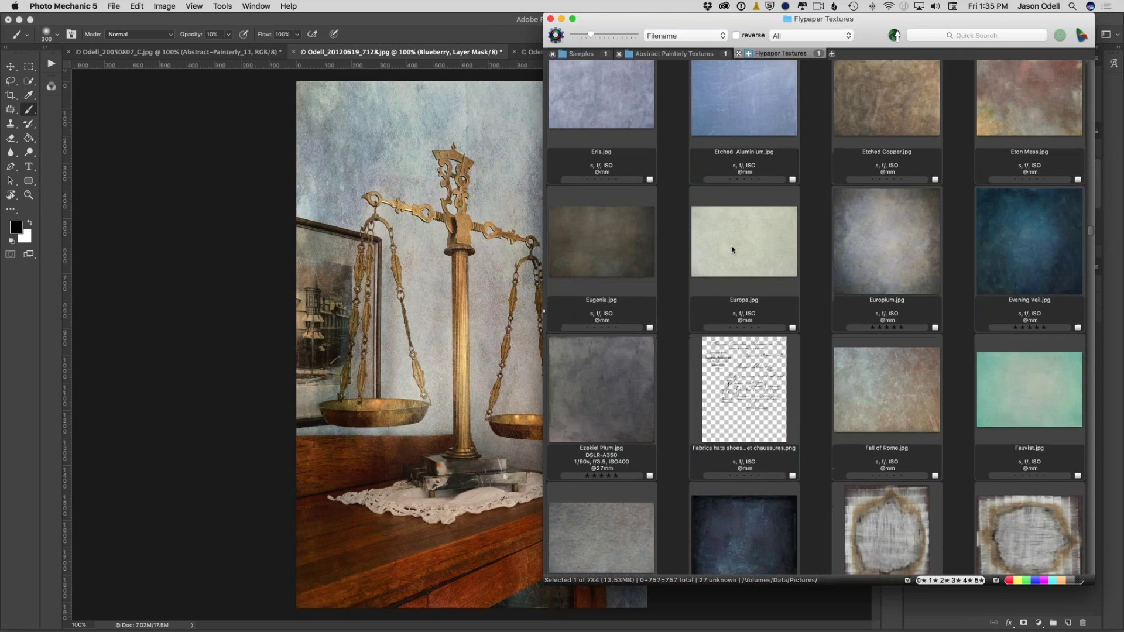
scroll(732, 249, down, 10)
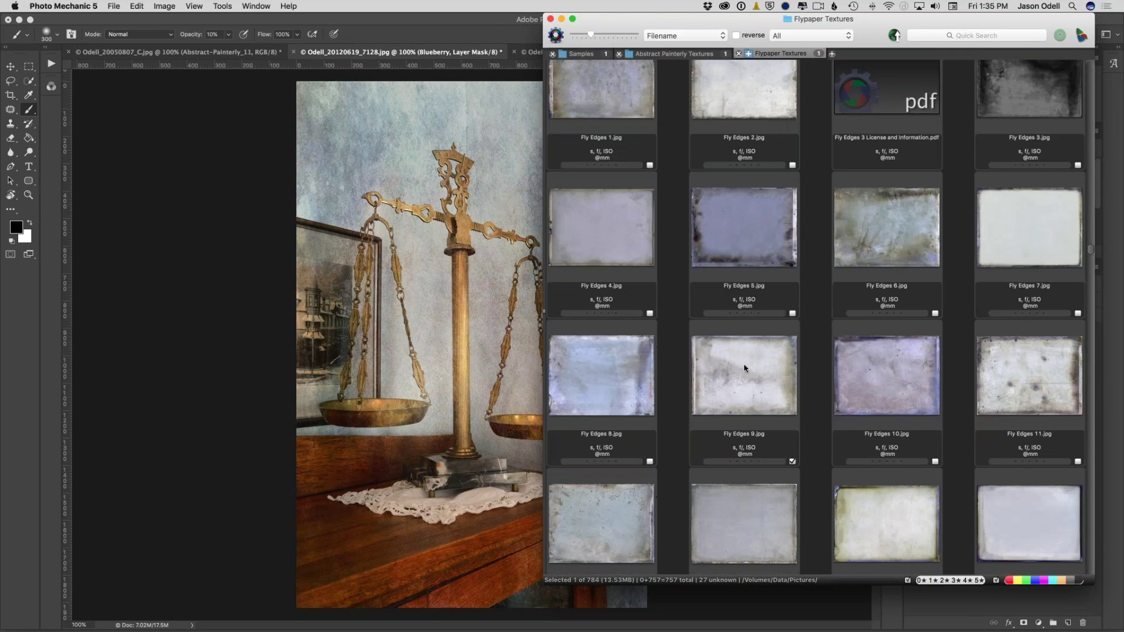
scroll(744, 368, down, 10)
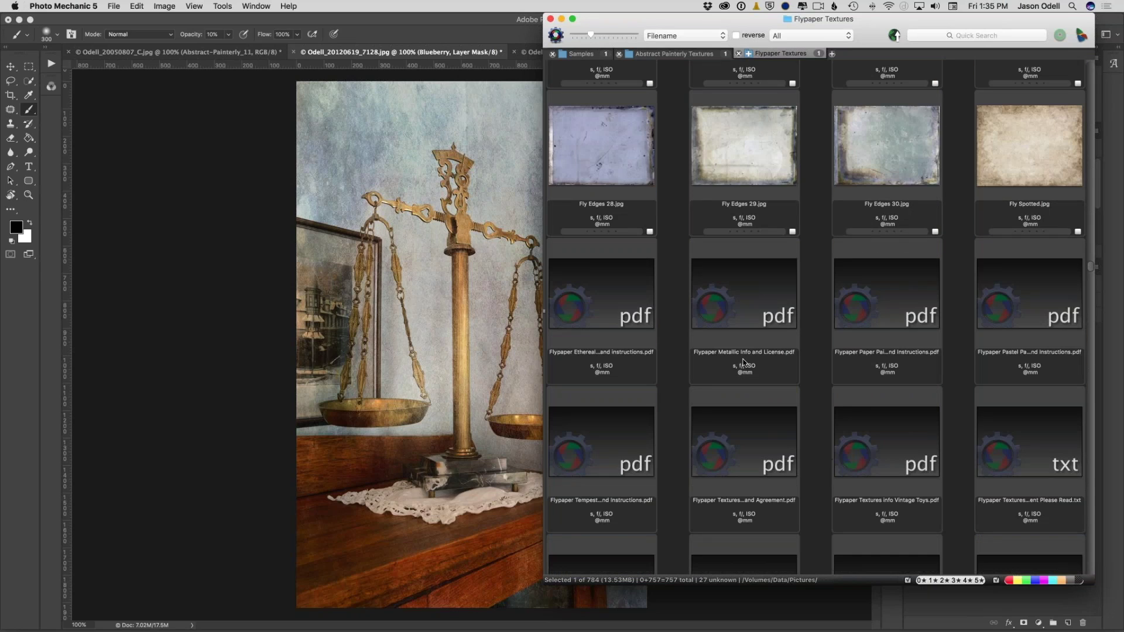
scroll(803, 193, down, 2)
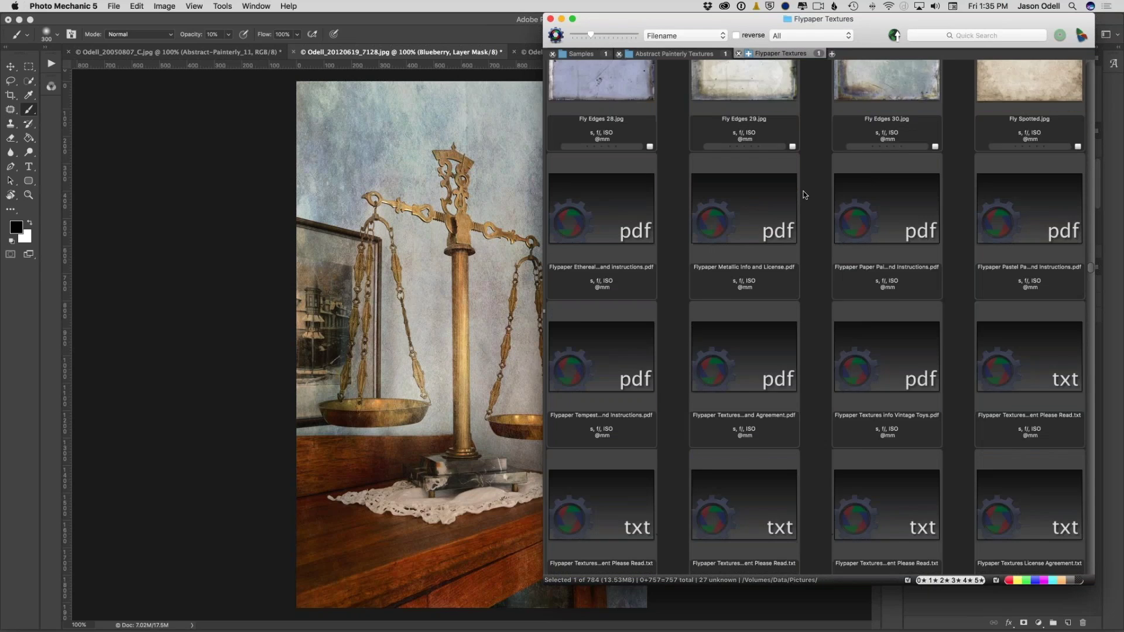
scroll(803, 195, down, 5)
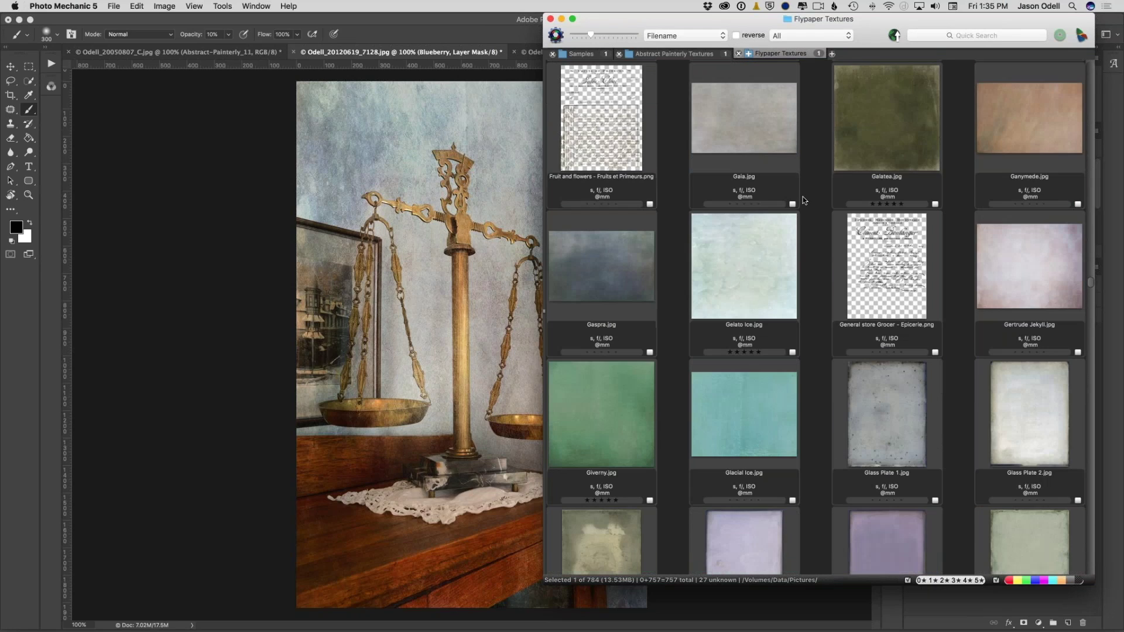
scroll(802, 199, up, 8)
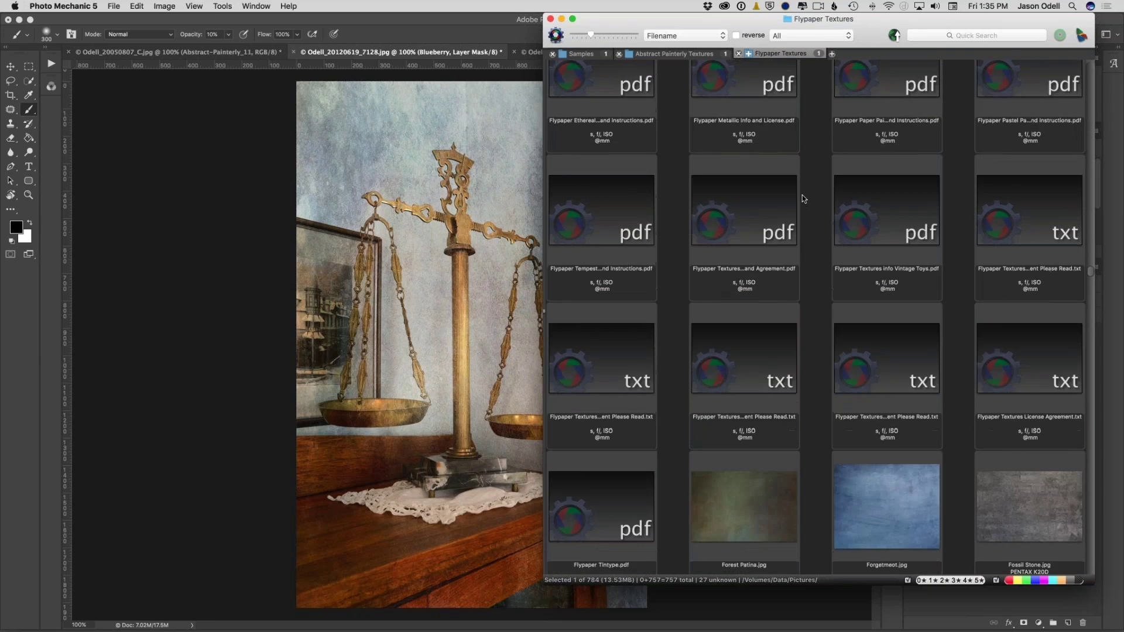
scroll(801, 194, up, 10)
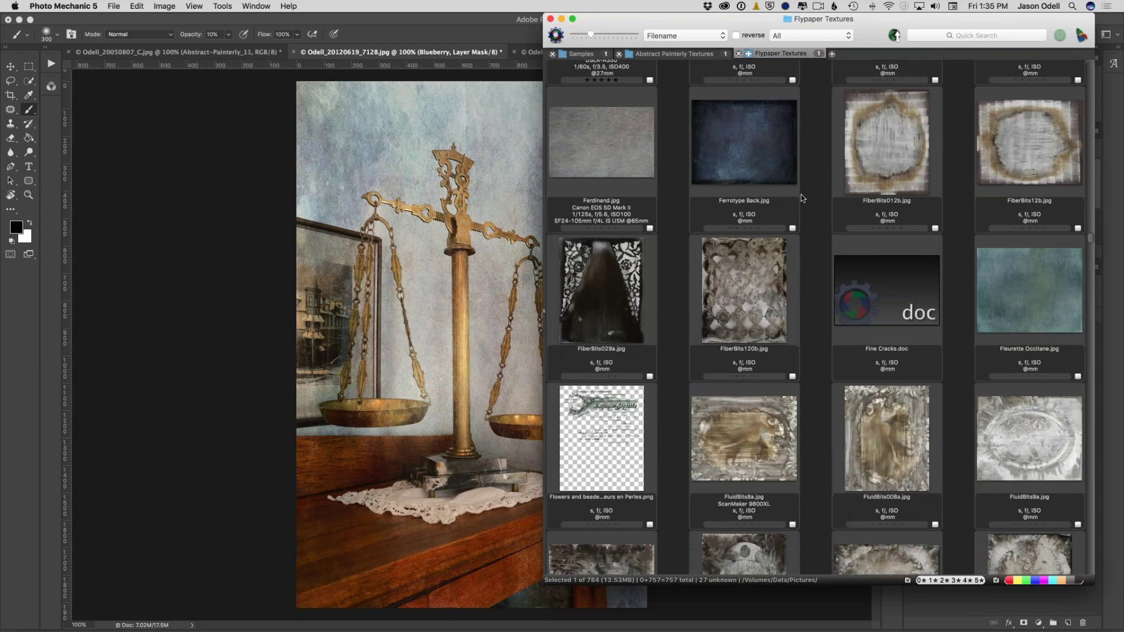
scroll(801, 195, up, 8)
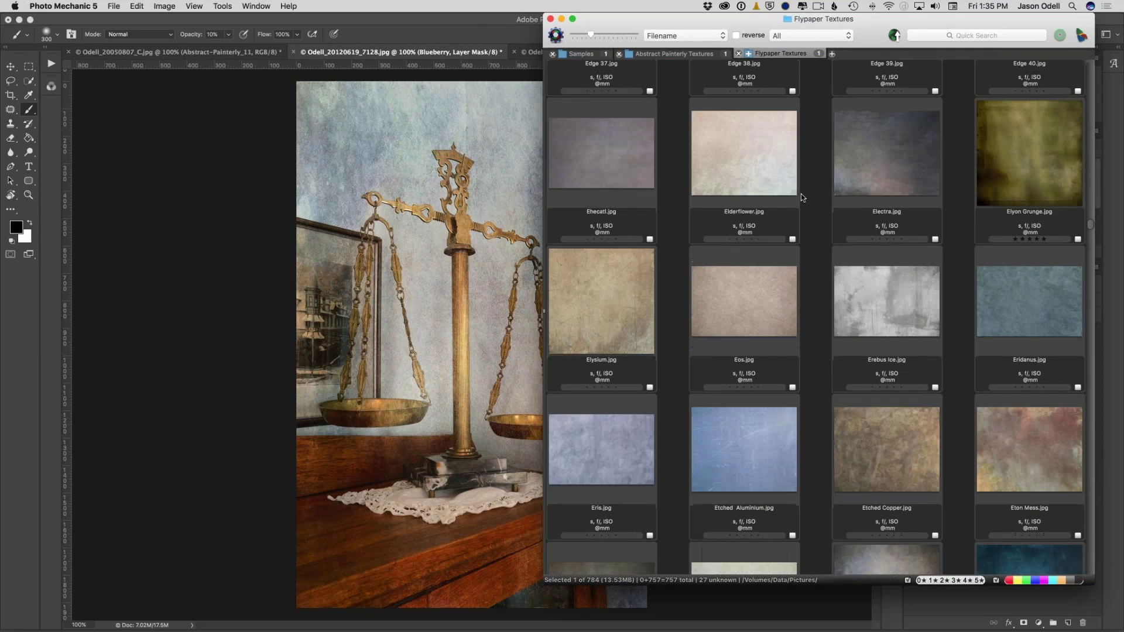
scroll(801, 193, up, 6)
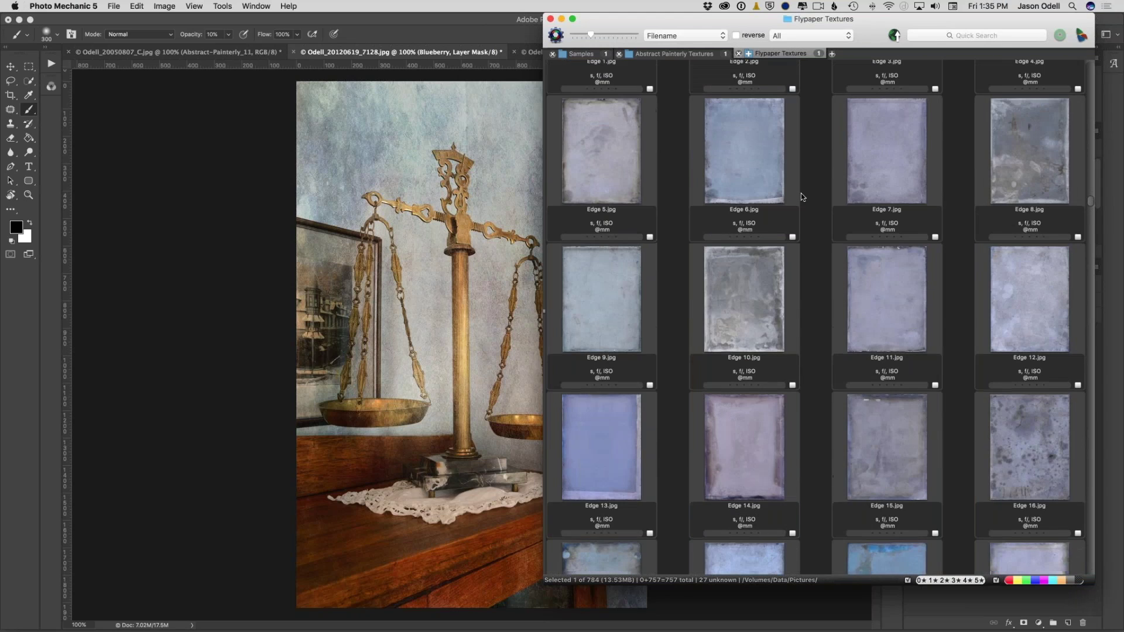
scroll(791, 261, up, 3)
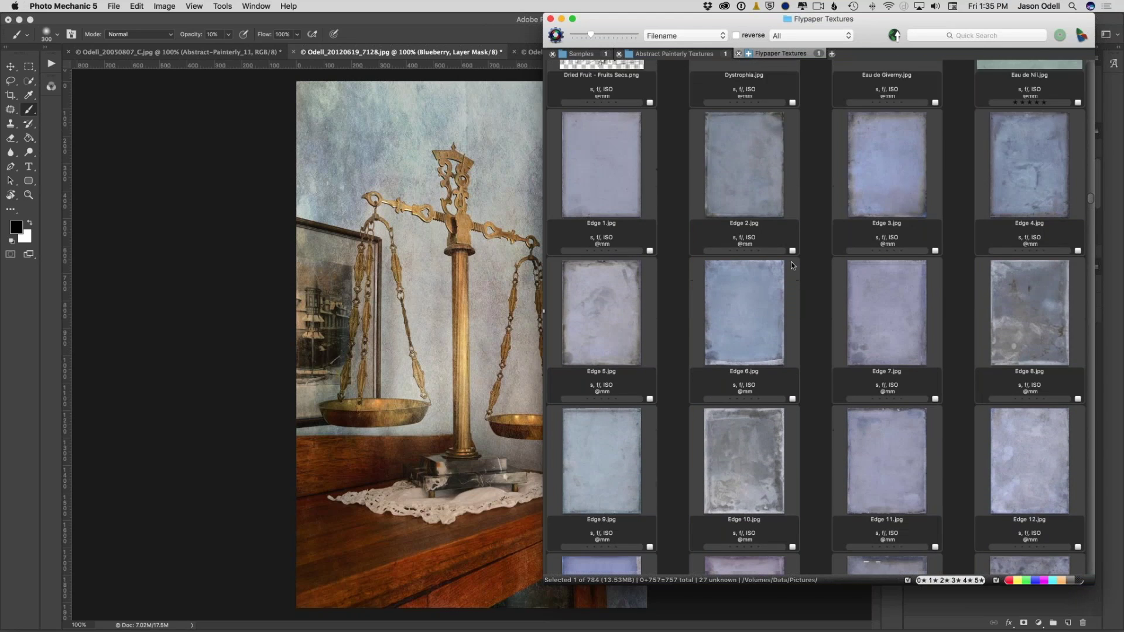
scroll(791, 261, up, 2)
scroll(791, 261, down, 5)
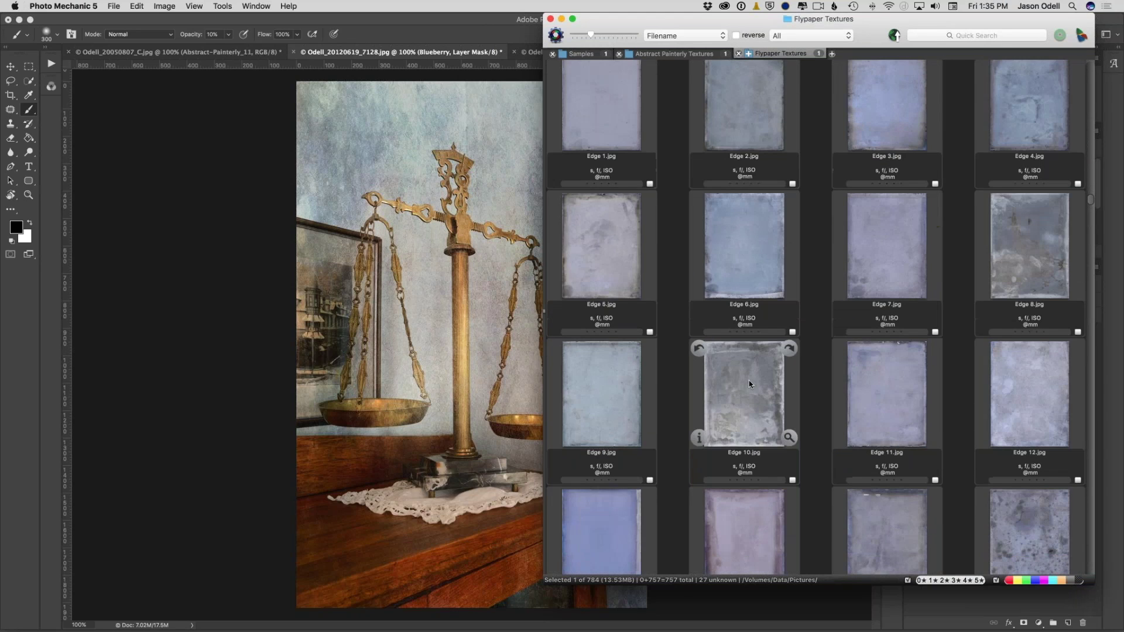
click(749, 380)
drag(749, 381, 429, 359)
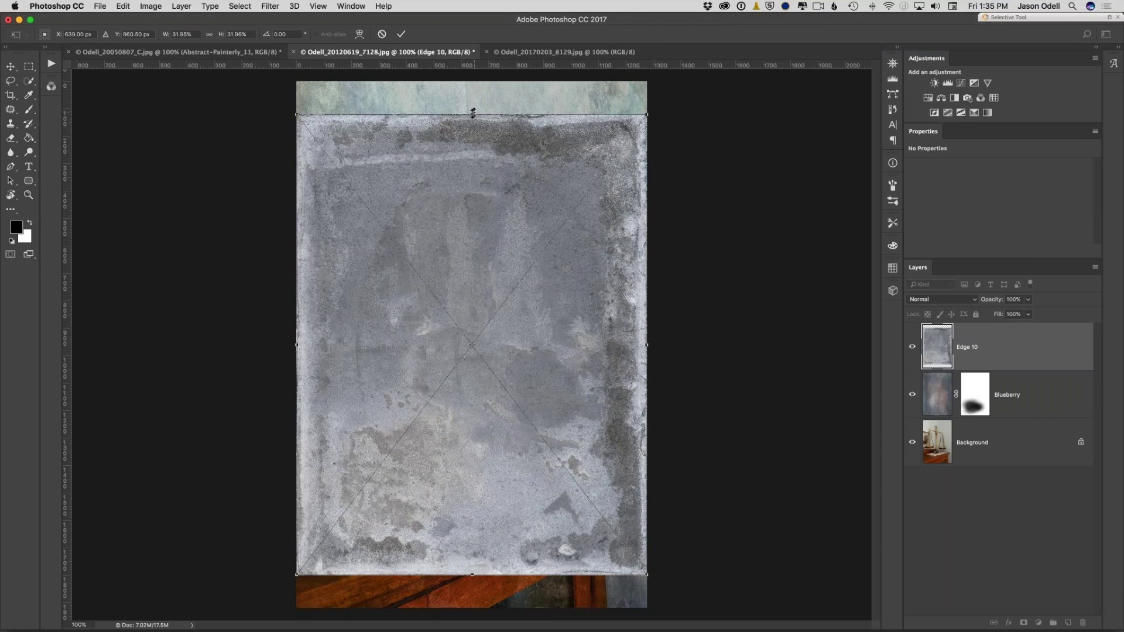
Stretch the placed Edge 10 texture to the photo's upper and lower edges, commit the placement and return to the Brush tool.
drag(471, 110, 471, 79)
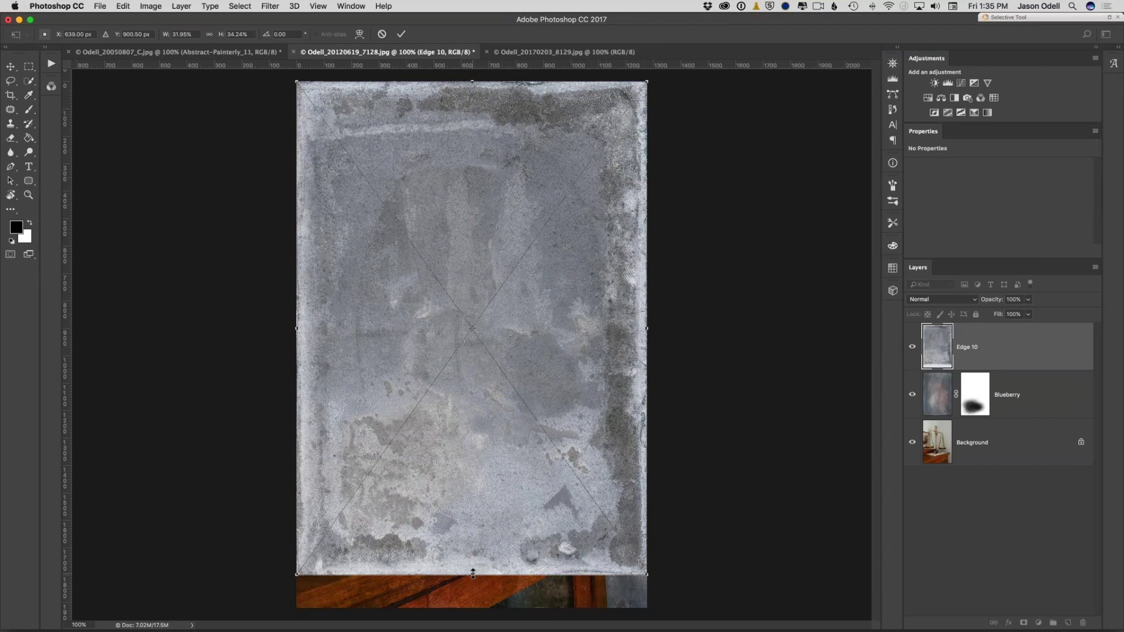
drag(472, 574, 472, 607)
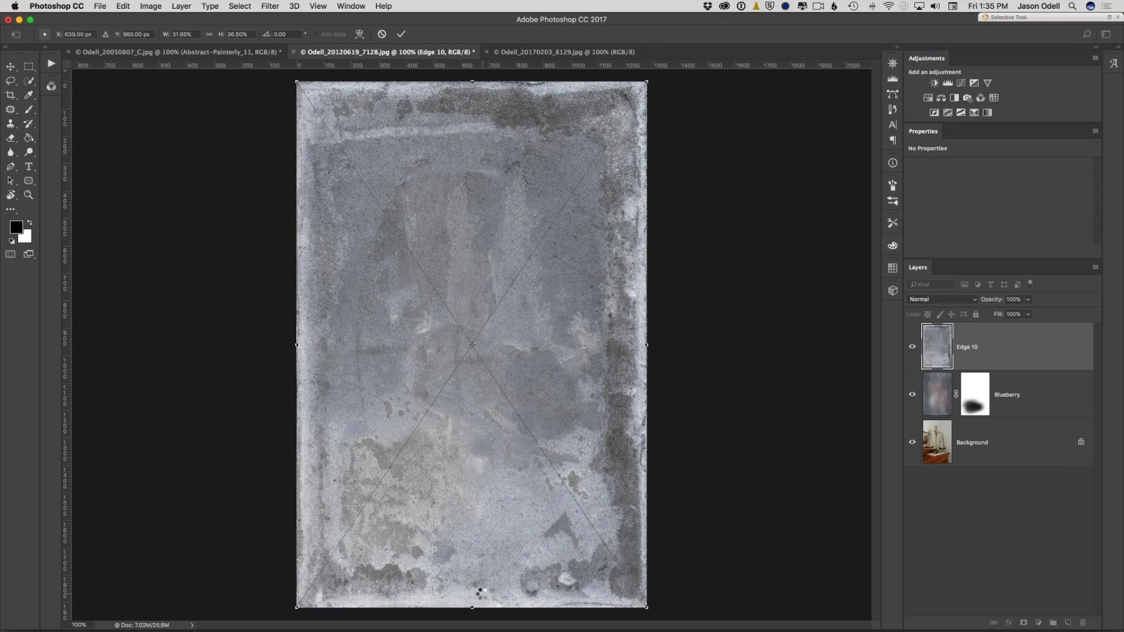
key(Return)
key(b)
Try Darken on the Edge 10 layer, settle on the Multiply blend mode and lower the opacity to about 58%.
click(969, 299)
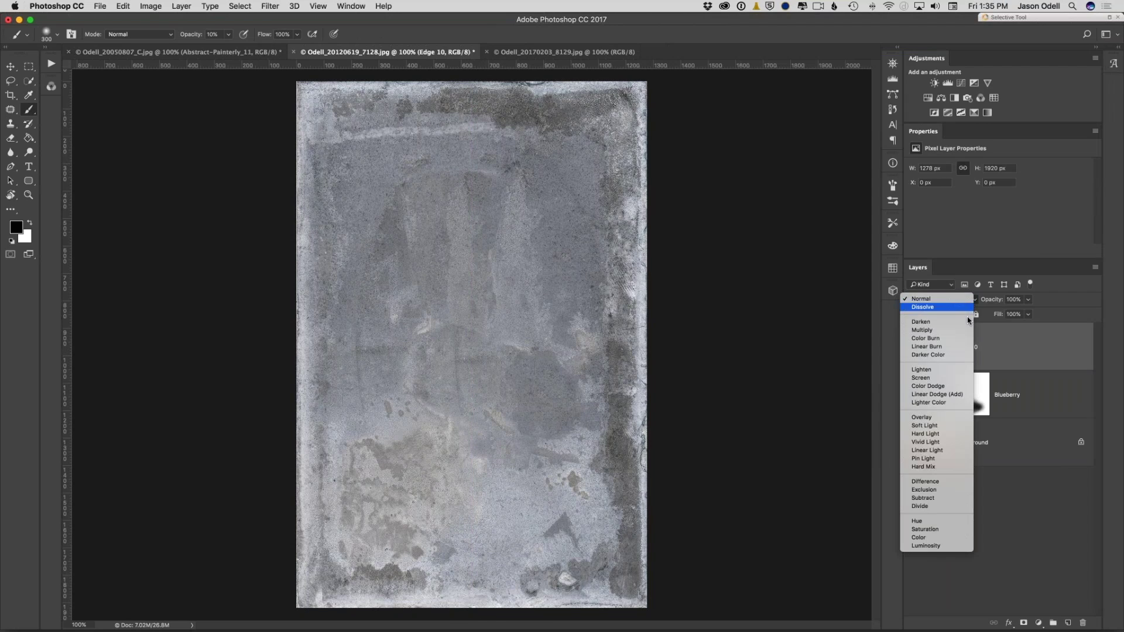
click(969, 321)
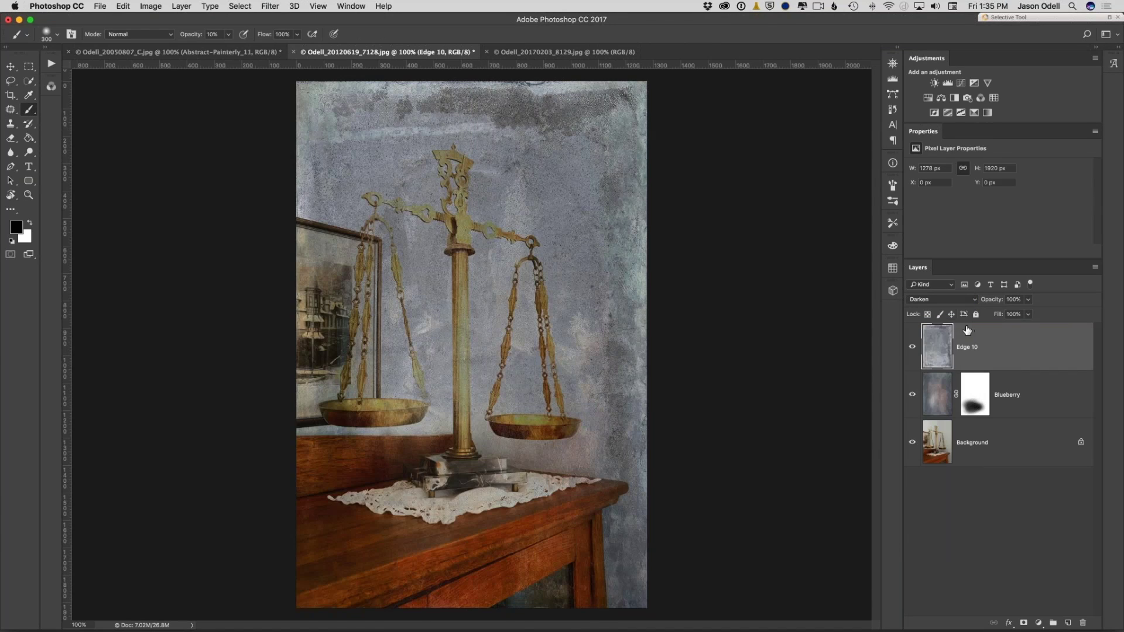
click(951, 299)
click(947, 309)
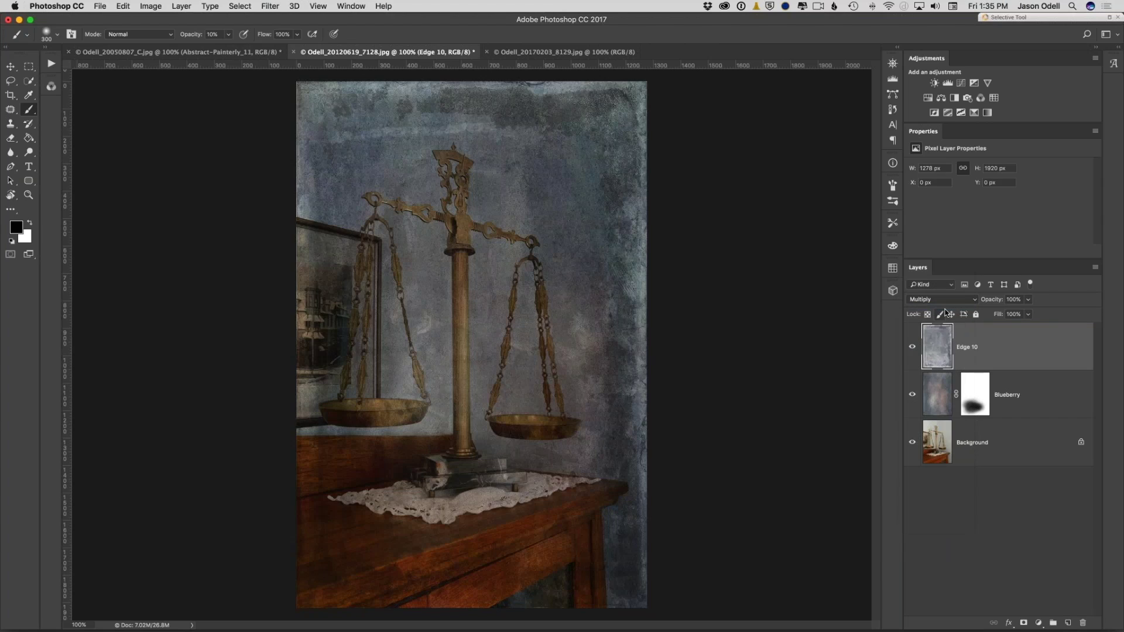
drag(1028, 299, 1008, 316)
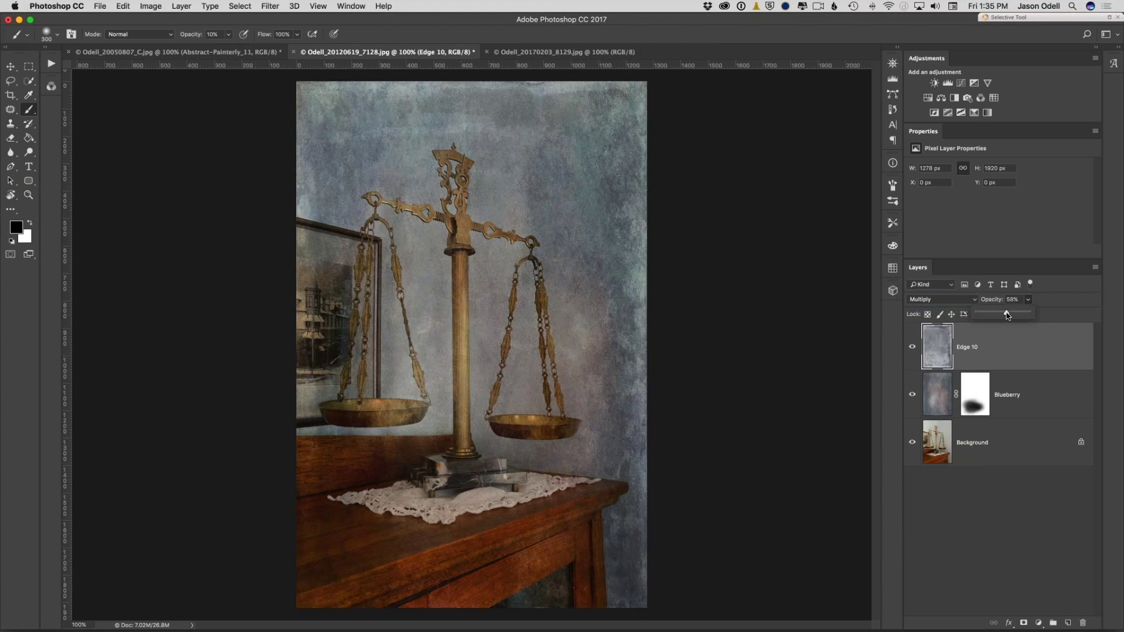
click(1036, 488)
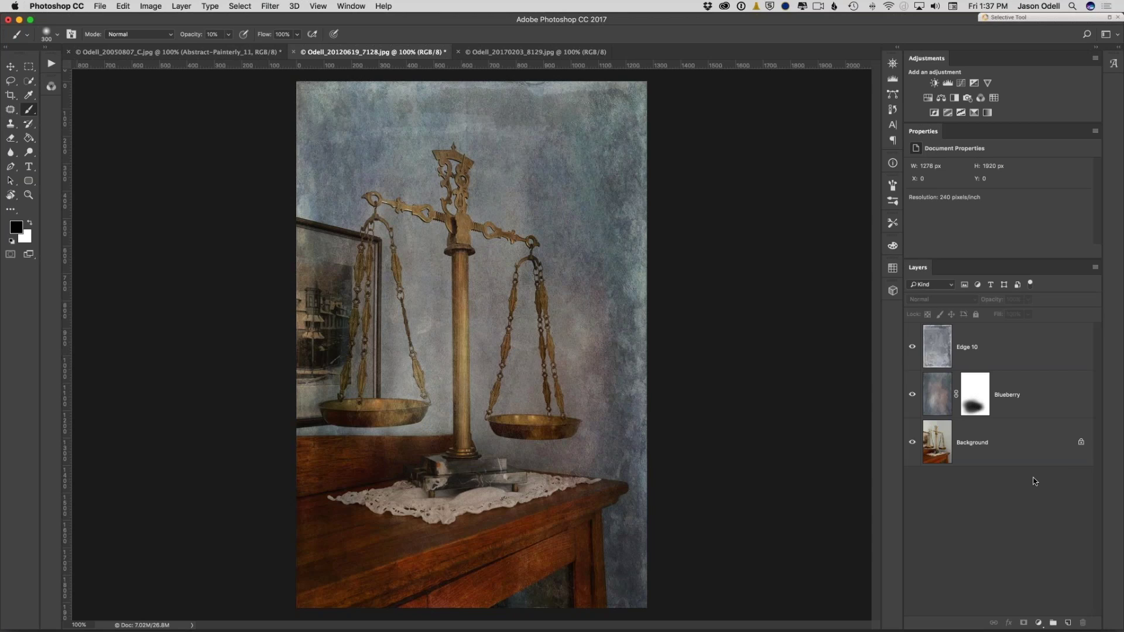
Switch to the Keynote presentation and advance from the Layer Stacking slide to the Where to Find Textures slide.
key(super+Tab)
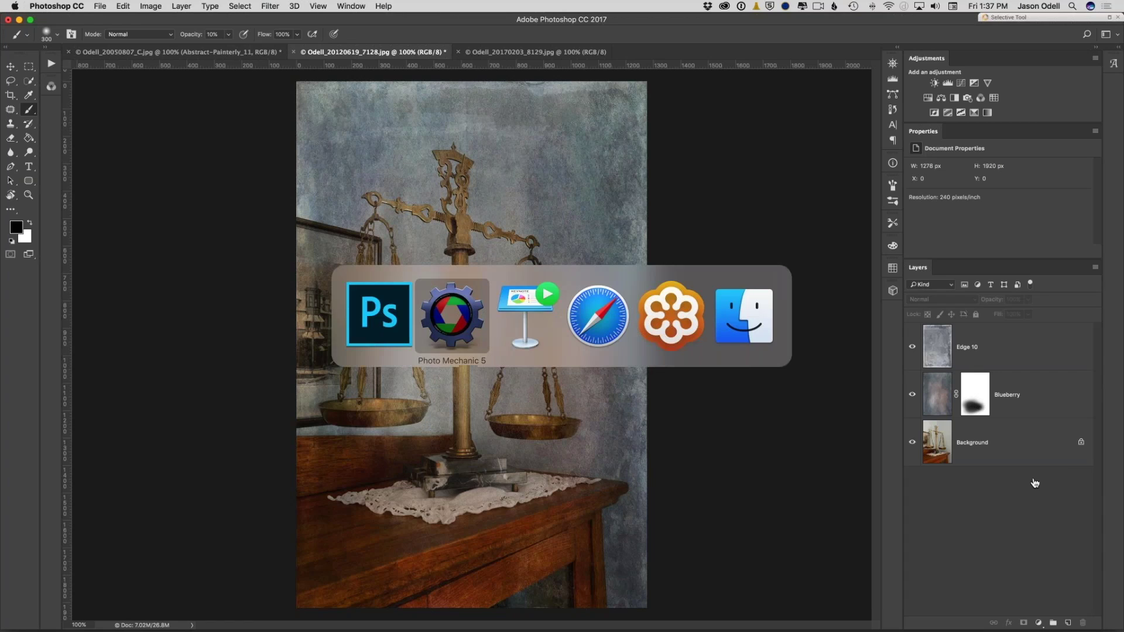
key(super+Tab)
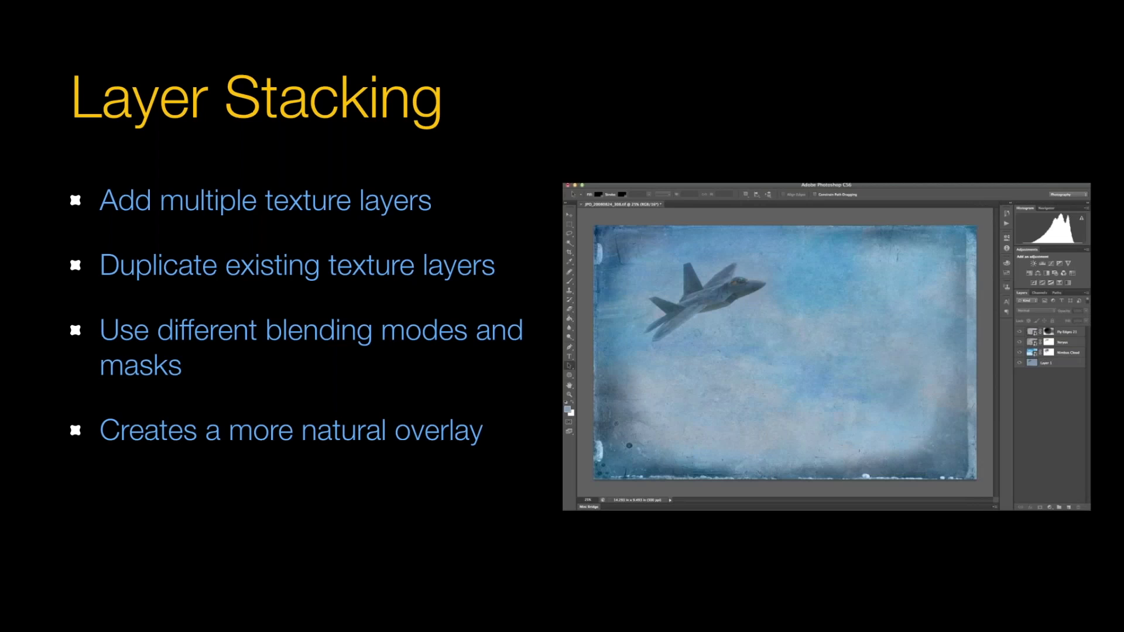
key(Right)
key(Right)
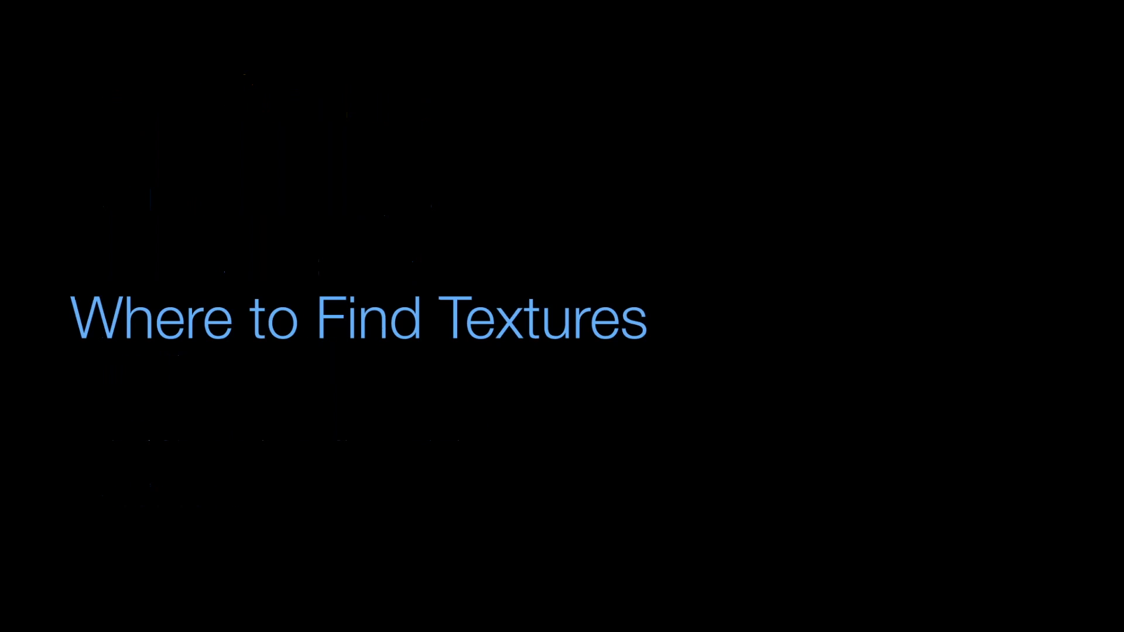